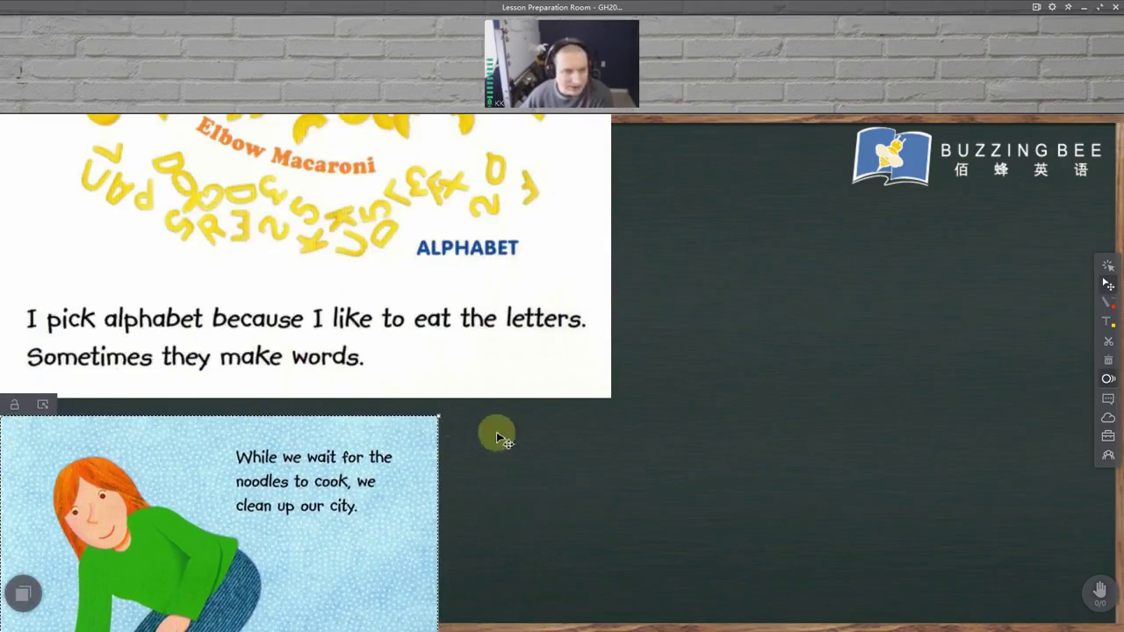
Step: Widen the 'While we wait' picture to the upper page's width and lower it below 'Sometimes they make words.'
{"action": "left_click_drag", "start_coordinate": [501, 356], "coordinate": [617, 246]}
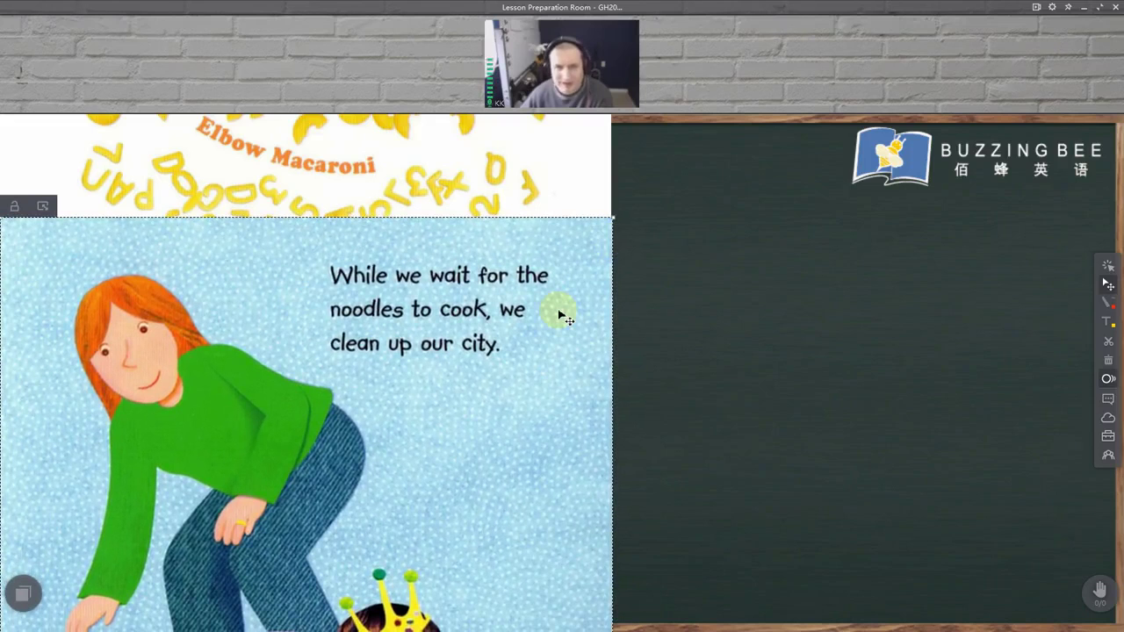
{"action": "key", "text": "Down"}
{"action": "key", "text": "Down"}
{"action": "key", "text": "Down"}
{"action": "key", "text": "Down"}
{"action": "key", "text": "Down"}
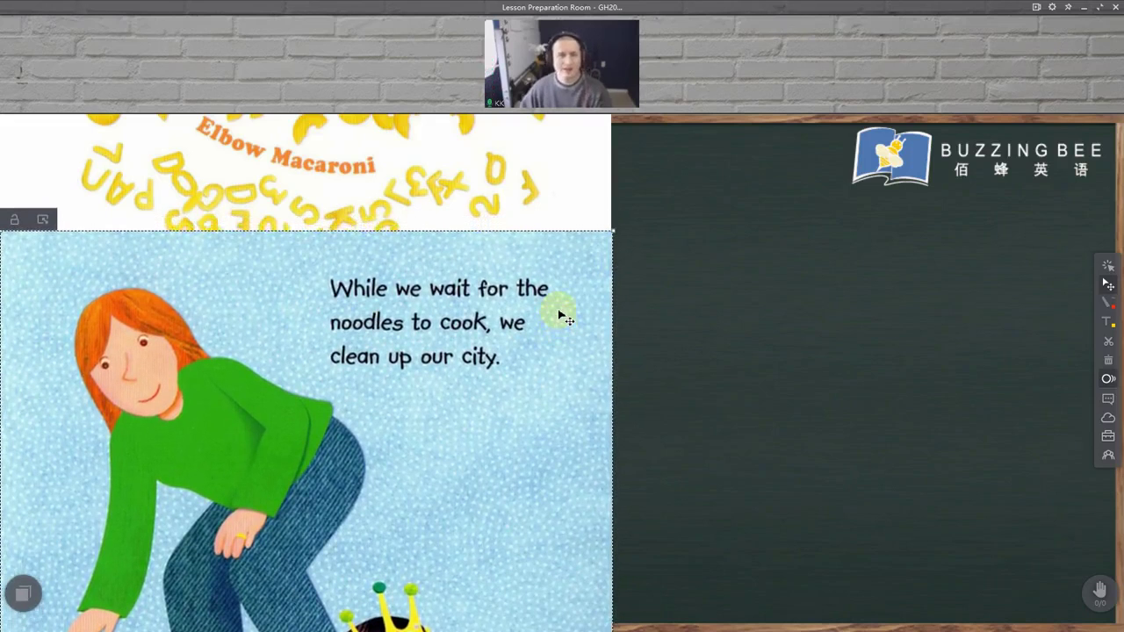
{"action": "key", "text": "Down"}
{"action": "key", "text": "Down"}
{"action": "key", "text": "Down"}
{"action": "key", "text": "Down"}
{"action": "key", "text": "Down"}
{"action": "key", "text": "Down"}
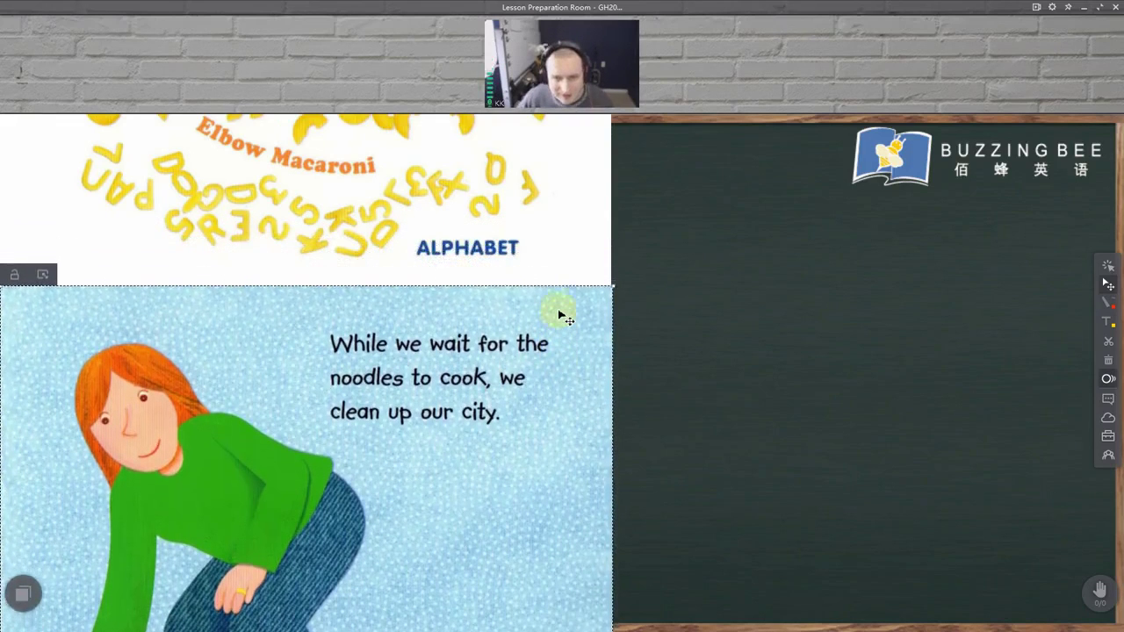
{"action": "key", "text": "Down"}
{"action": "key", "text": "Down"}
{"action": "key", "text": "Down"}
{"action": "key", "text": "Down"}
{"action": "key", "text": "Down"}
{"action": "key", "text": "Down"}
{"action": "key", "text": "Down"}
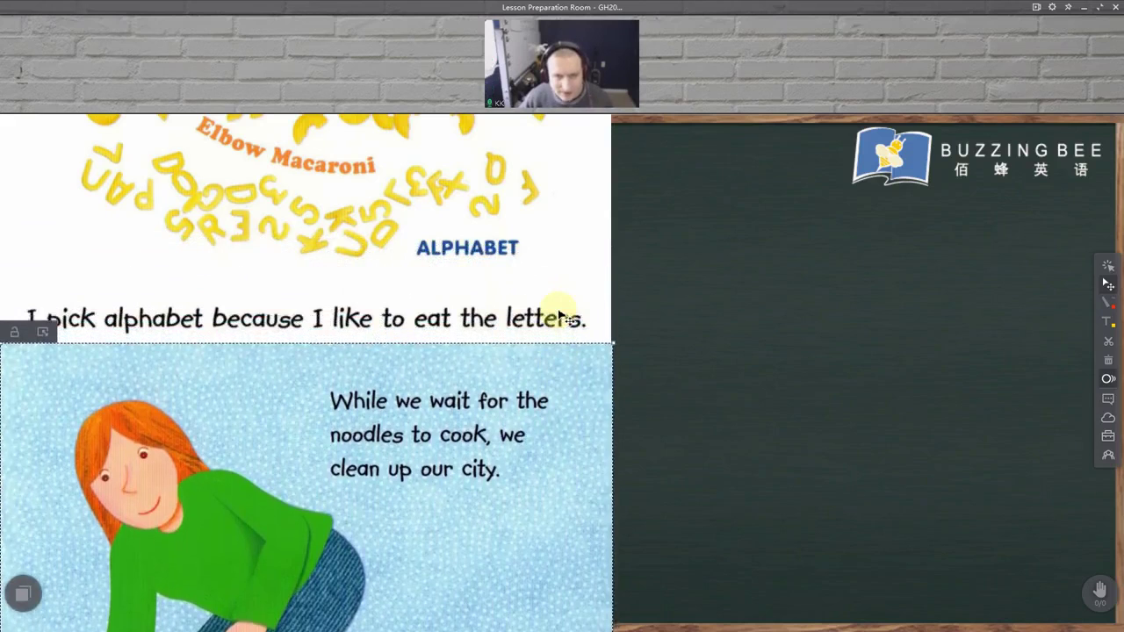
{"action": "key", "text": "Down"}
{"action": "key", "text": "Down"}
{"action": "key", "text": "Down"}
{"action": "key", "text": "Down"}
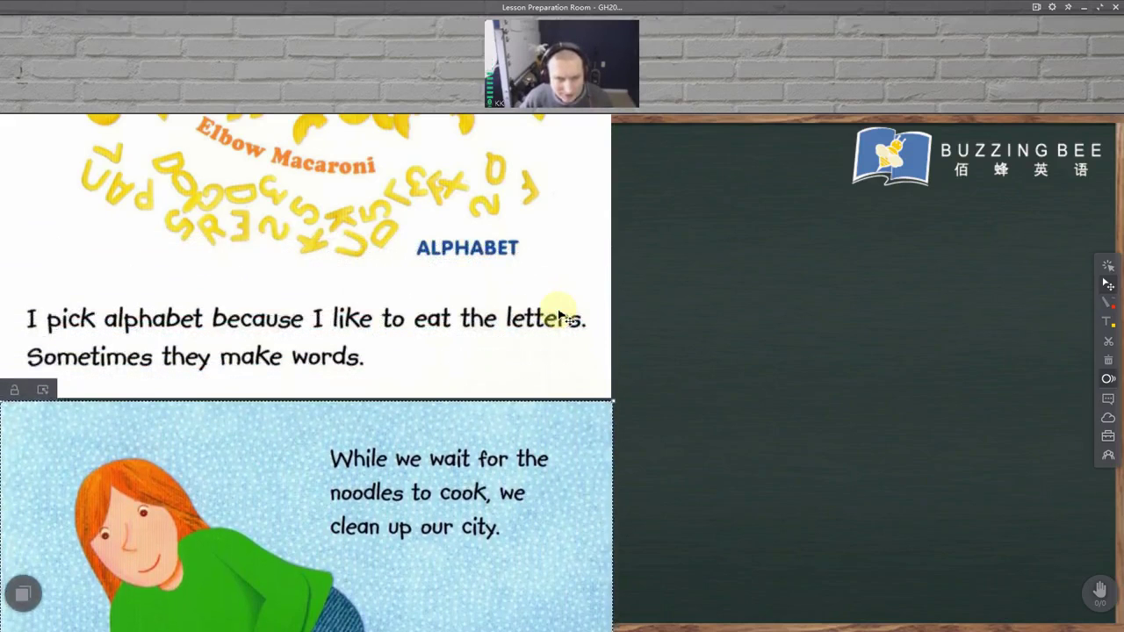
{"action": "key", "text": "Up"}
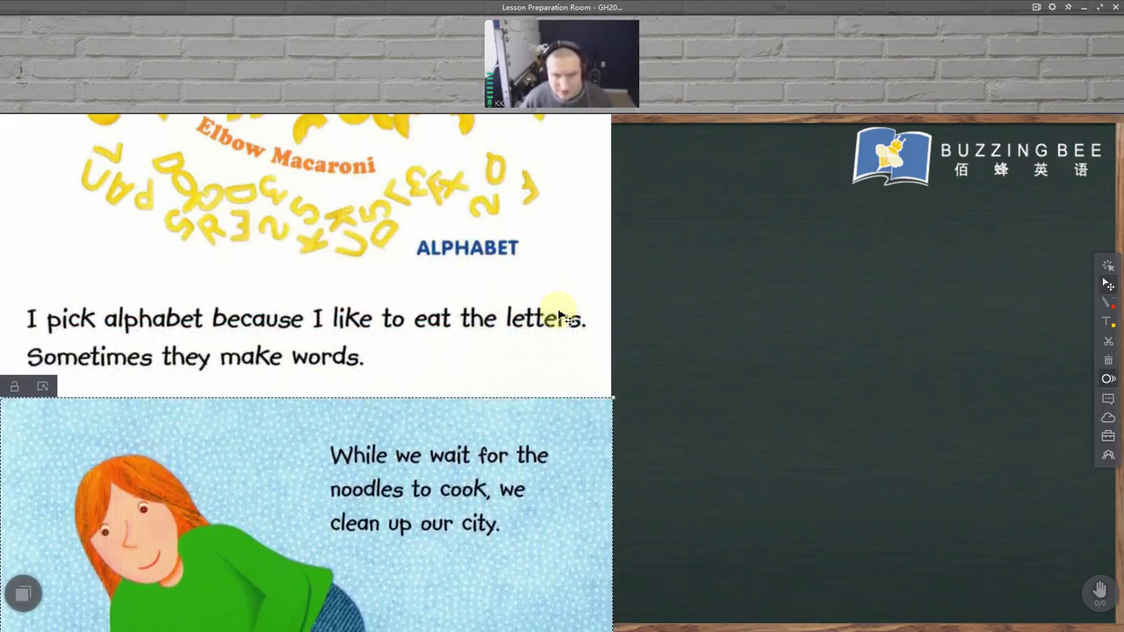
{"action": "left_click", "coordinate": [765, 294]}
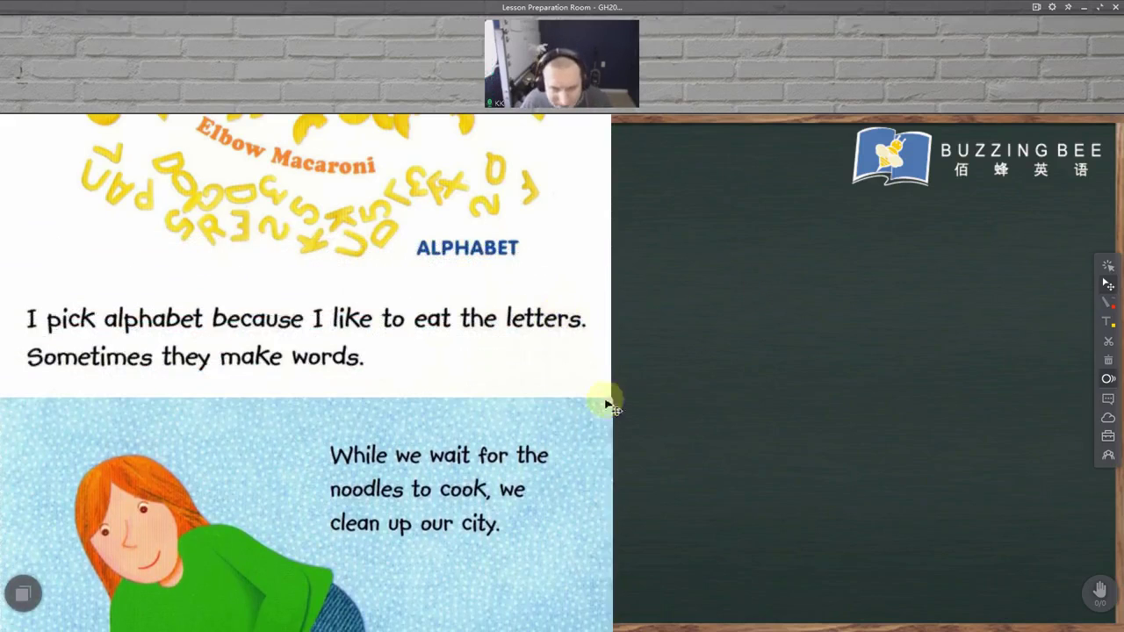
Step: Nudge the picture slightly left so it lines up with the upper page
{"action": "left_click", "coordinate": [591, 459]}
{"action": "key", "text": "Left"}
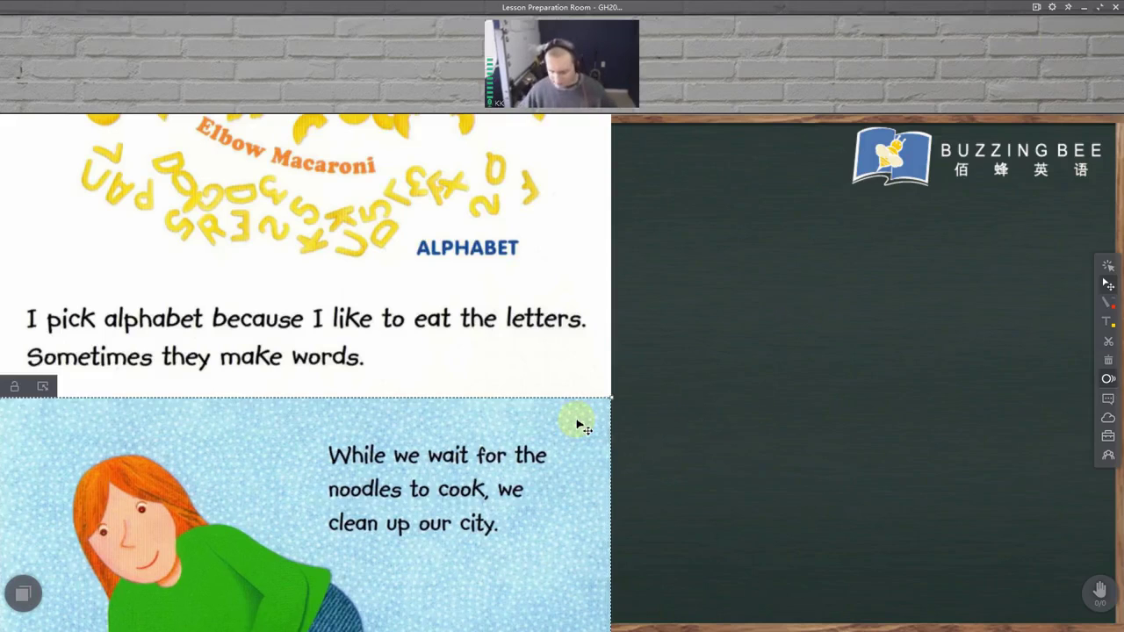
{"action": "left_click", "coordinate": [754, 307]}
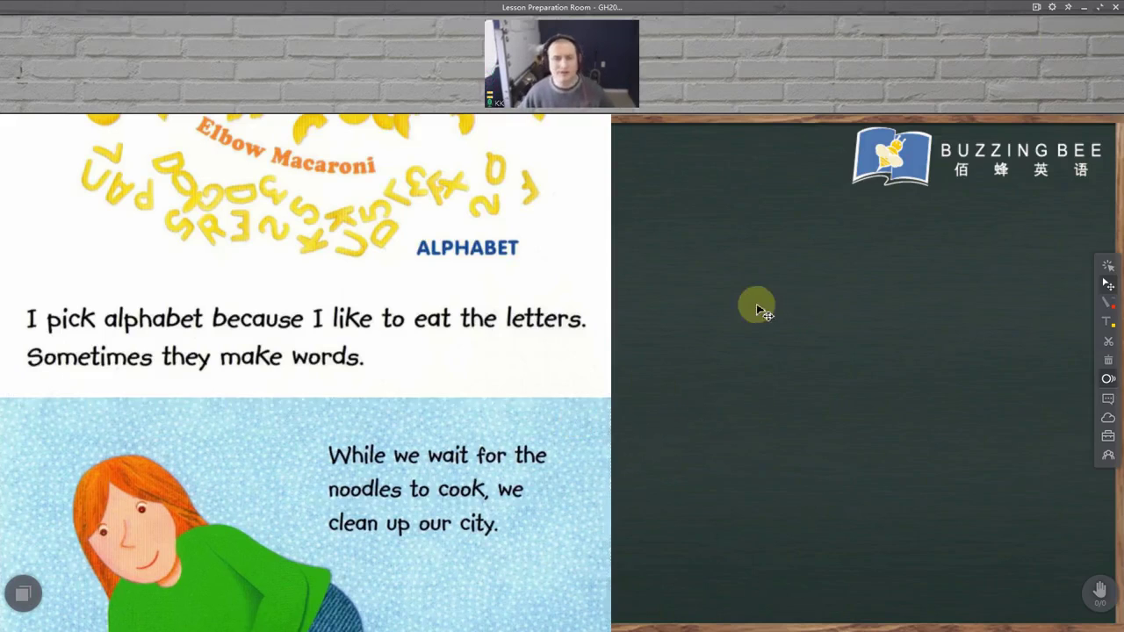
Step: Scroll back through the pasta pages, then down to the empty board below the toy-wagon picture
{"action": "scroll", "coordinate": [605, 242], "scroll_direction": "down", "scroll_amount": 1}
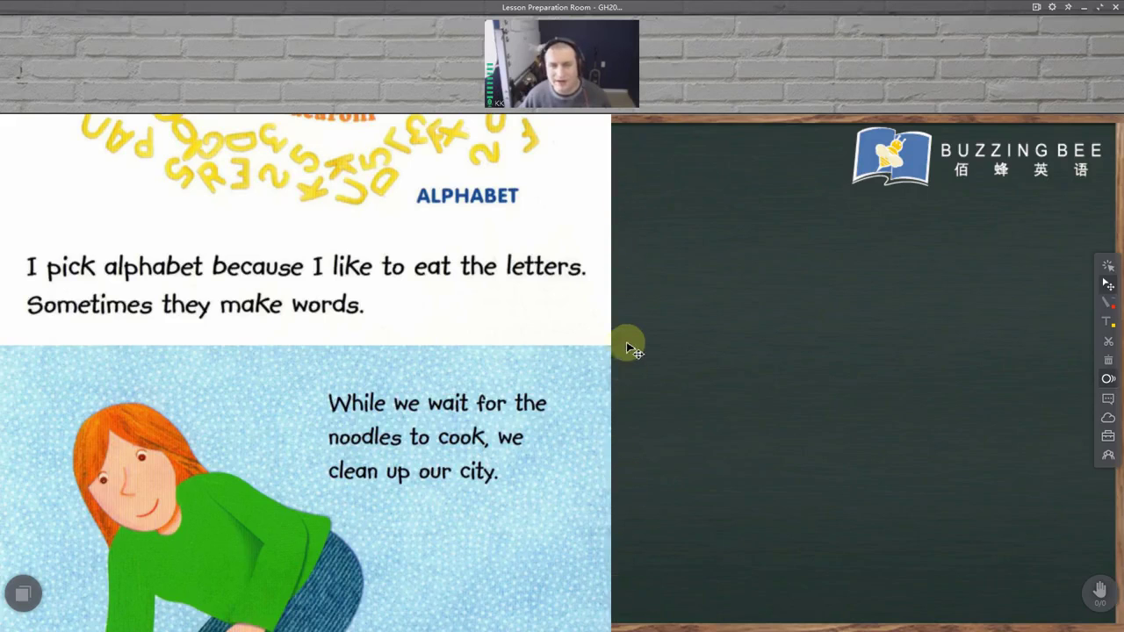
{"action": "scroll", "coordinate": [627, 346], "scroll_direction": "up", "scroll_amount": 5}
{"action": "scroll", "coordinate": [627, 346], "scroll_direction": "up", "scroll_amount": 10}
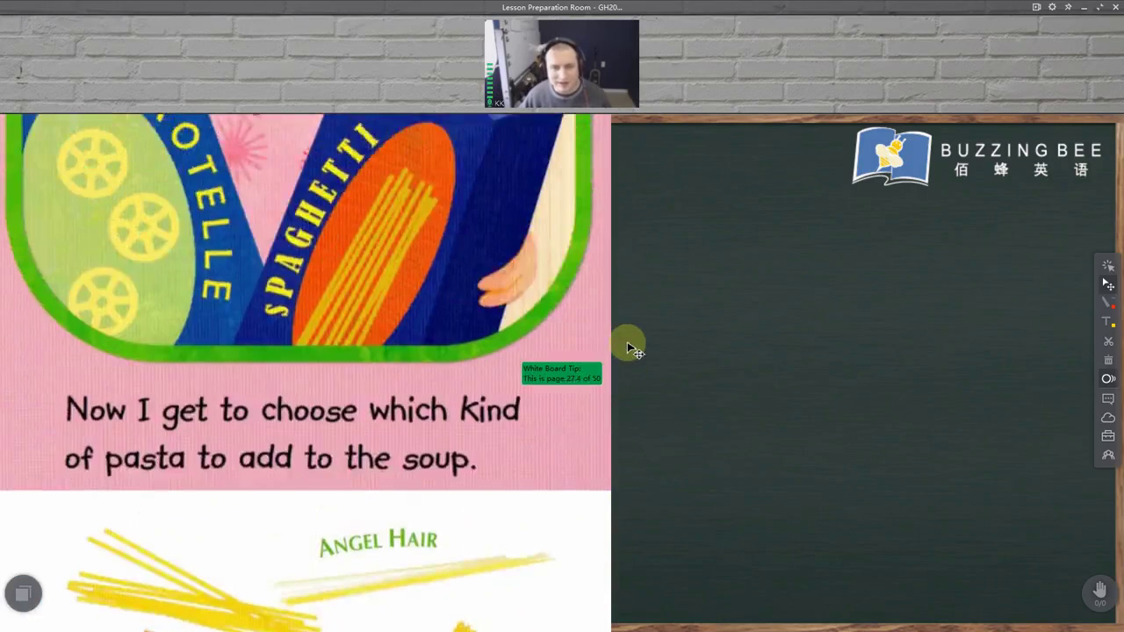
{"action": "scroll", "coordinate": [630, 348], "scroll_direction": "down", "scroll_amount": 15}
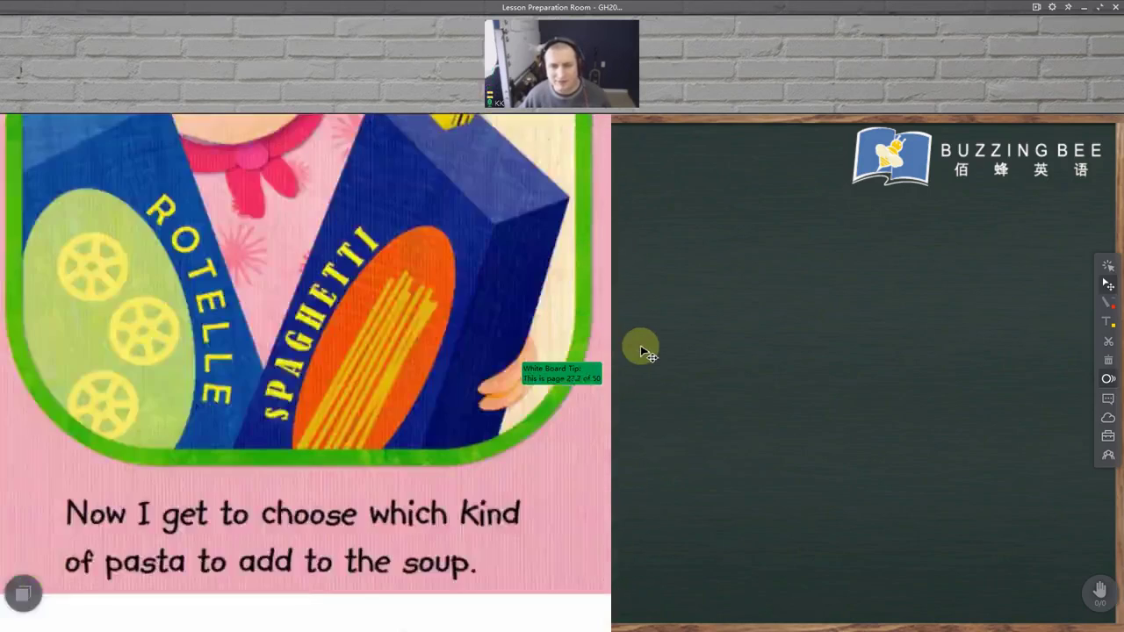
{"action": "scroll", "coordinate": [641, 349], "scroll_direction": "down", "scroll_amount": 3}
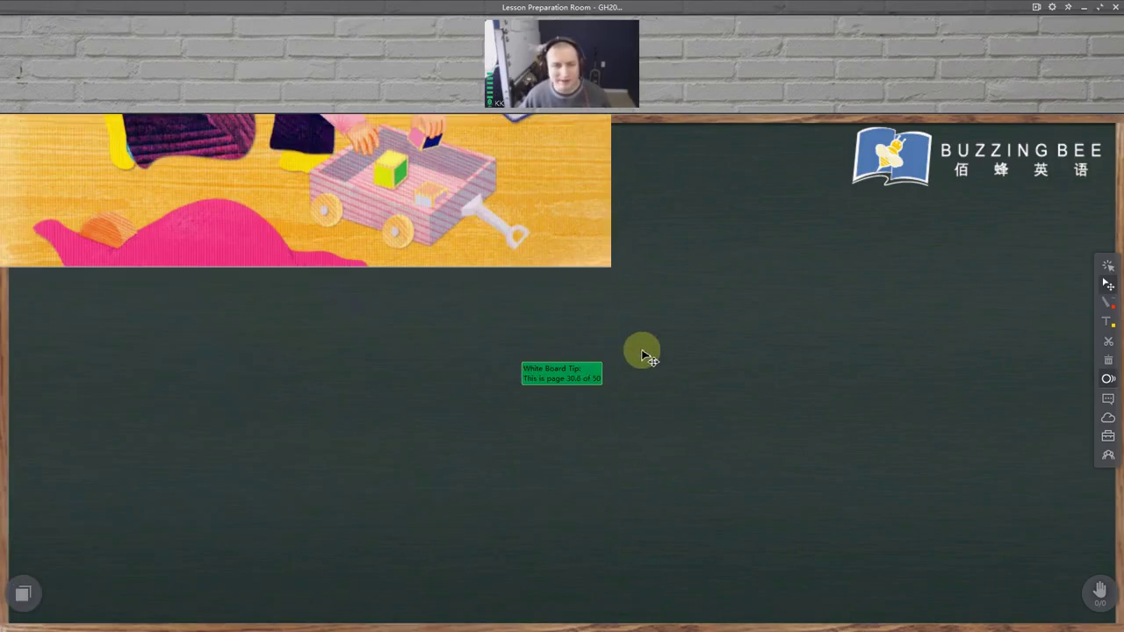
Step: Open 19.1 Soup Day compressed.pdf beside the board and find the bookshelf and sleeping-monster page
{"action": "left_click", "coordinate": [26, 598]}
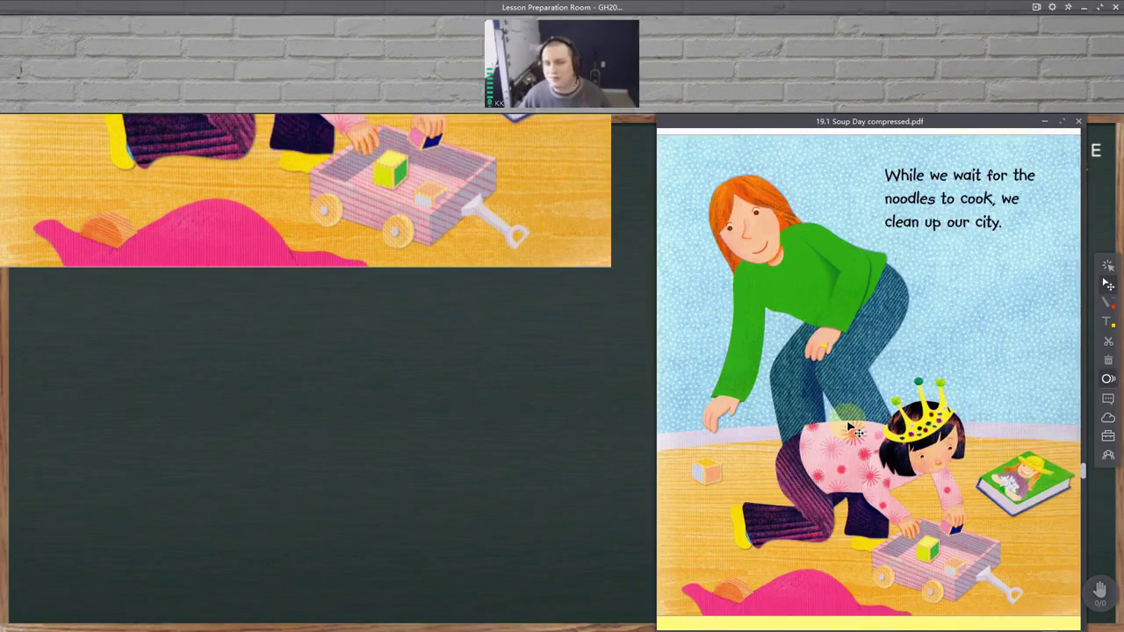
{"action": "scroll", "coordinate": [850, 426], "scroll_direction": "down", "scroll_amount": 5}
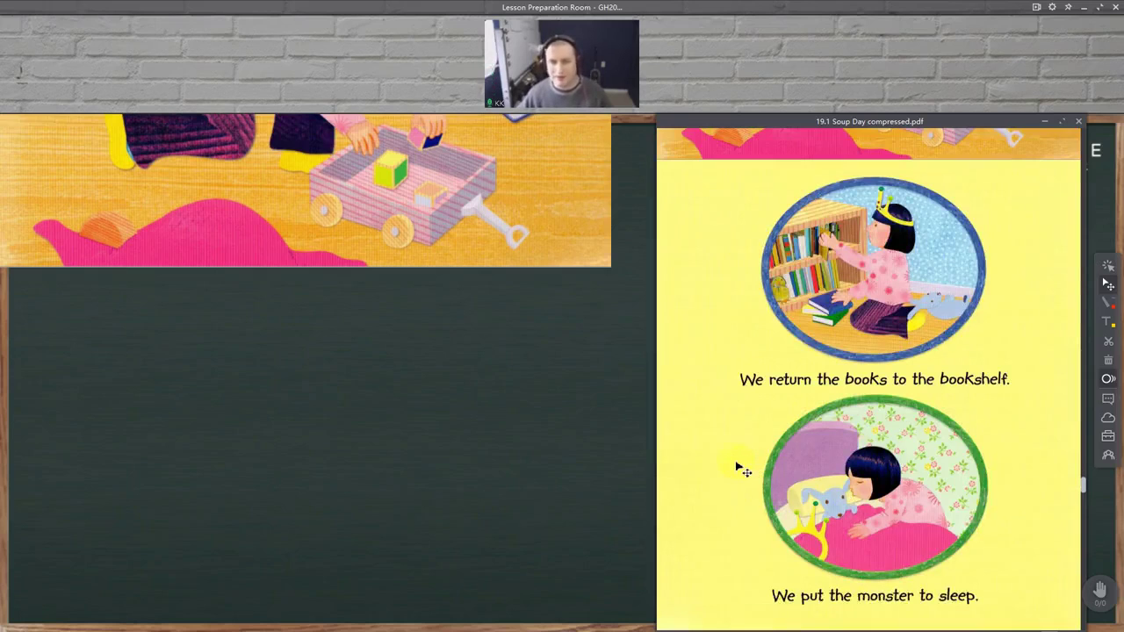
{"action": "scroll", "coordinate": [743, 470], "scroll_direction": "down", "scroll_amount": 1}
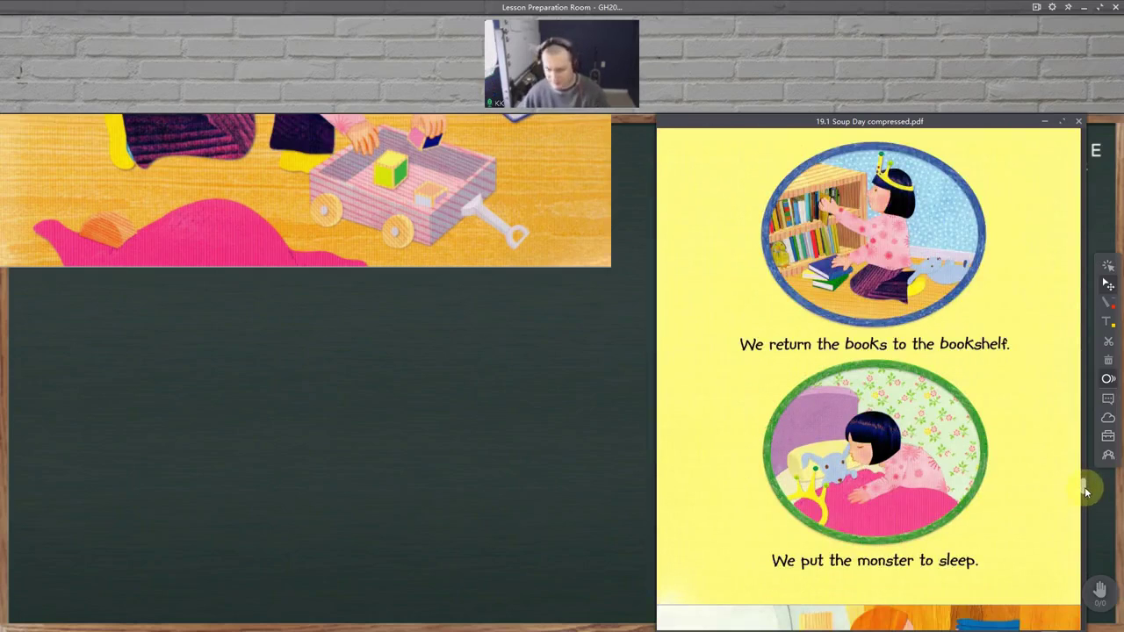
{"action": "scroll", "coordinate": [1082, 489], "scroll_direction": "up", "scroll_amount": 1}
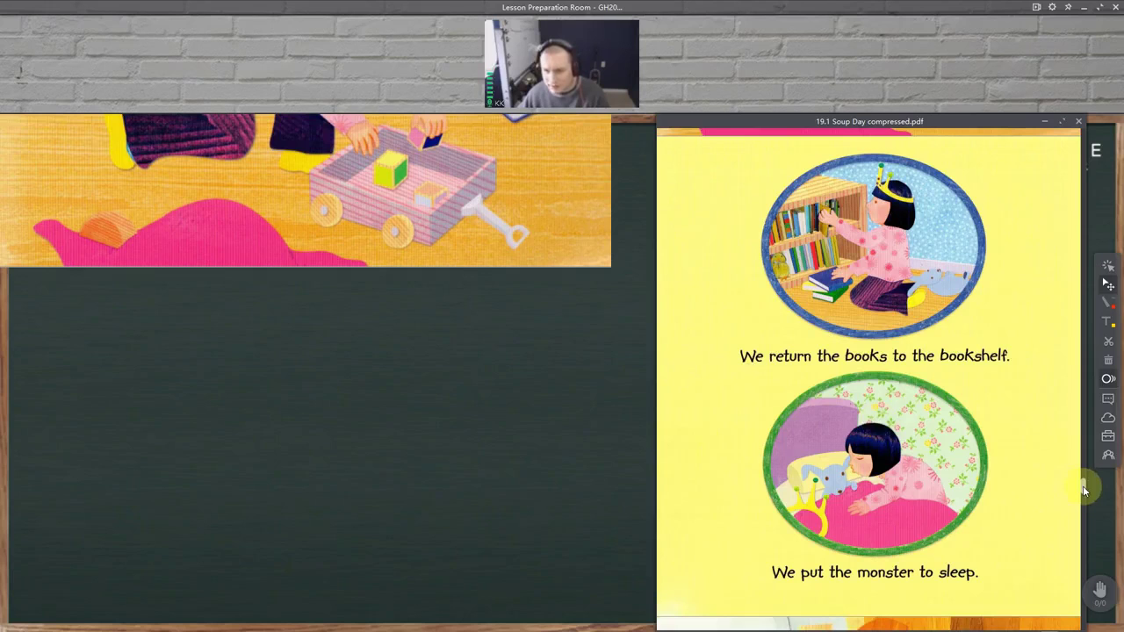
{"action": "scroll", "coordinate": [1084, 490], "scroll_direction": "up", "scroll_amount": 2}
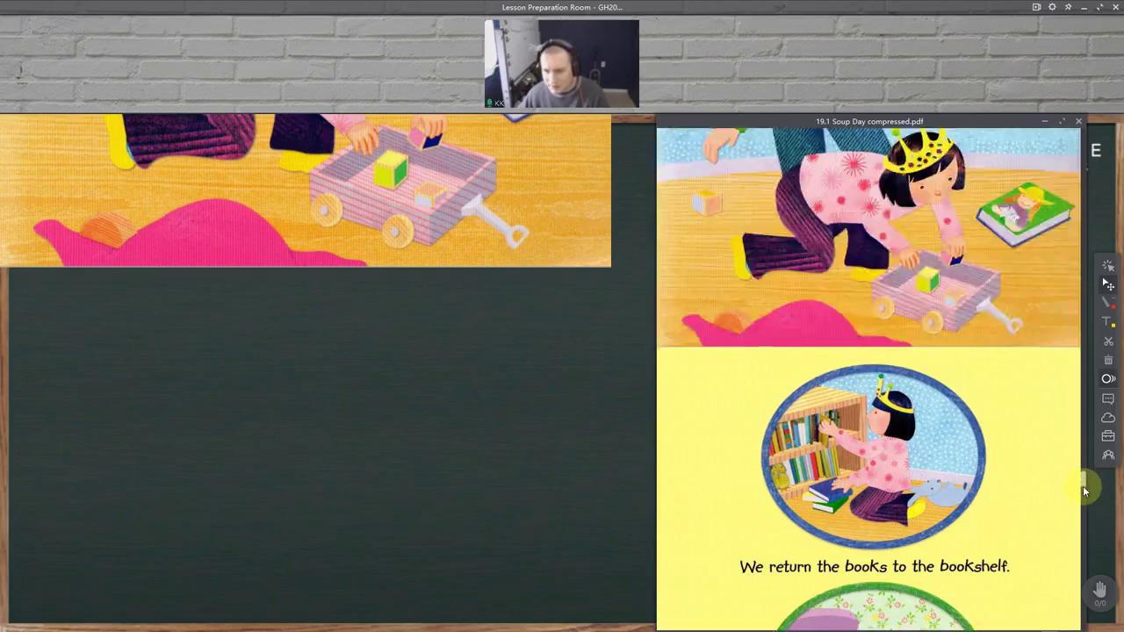
{"action": "scroll", "coordinate": [1085, 474], "scroll_direction": "down", "scroll_amount": 1}
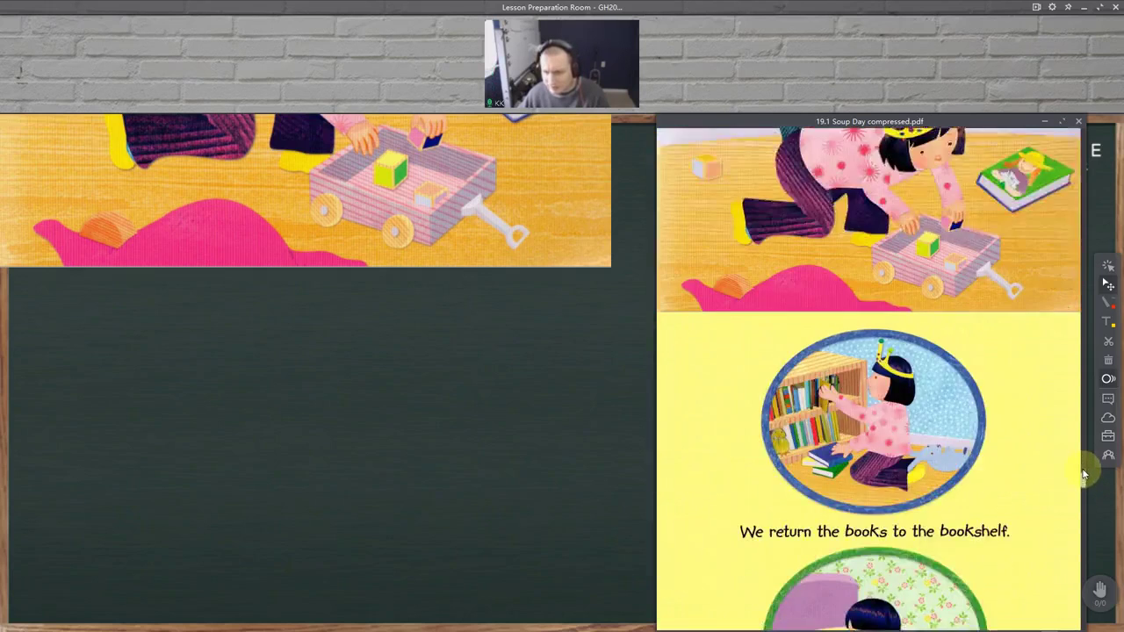
{"action": "scroll", "coordinate": [1084, 474], "scroll_direction": "down", "scroll_amount": 1}
{"action": "scroll", "coordinate": [1085, 488], "scroll_direction": "down", "scroll_amount": 1}
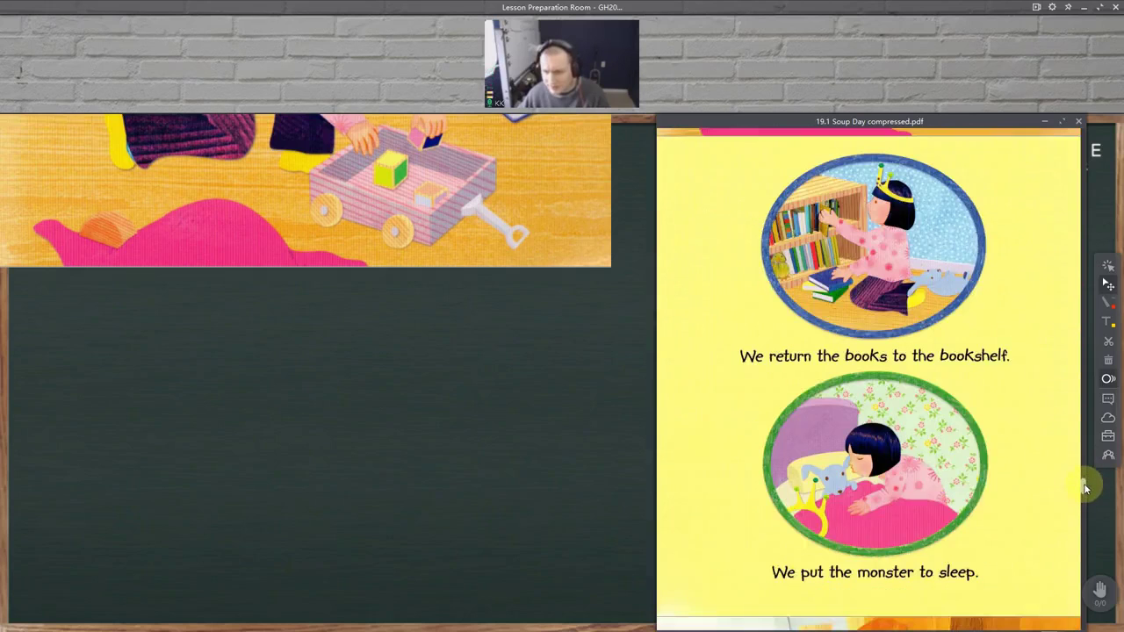
{"action": "scroll", "coordinate": [1085, 490], "scroll_direction": "up", "scroll_amount": 1}
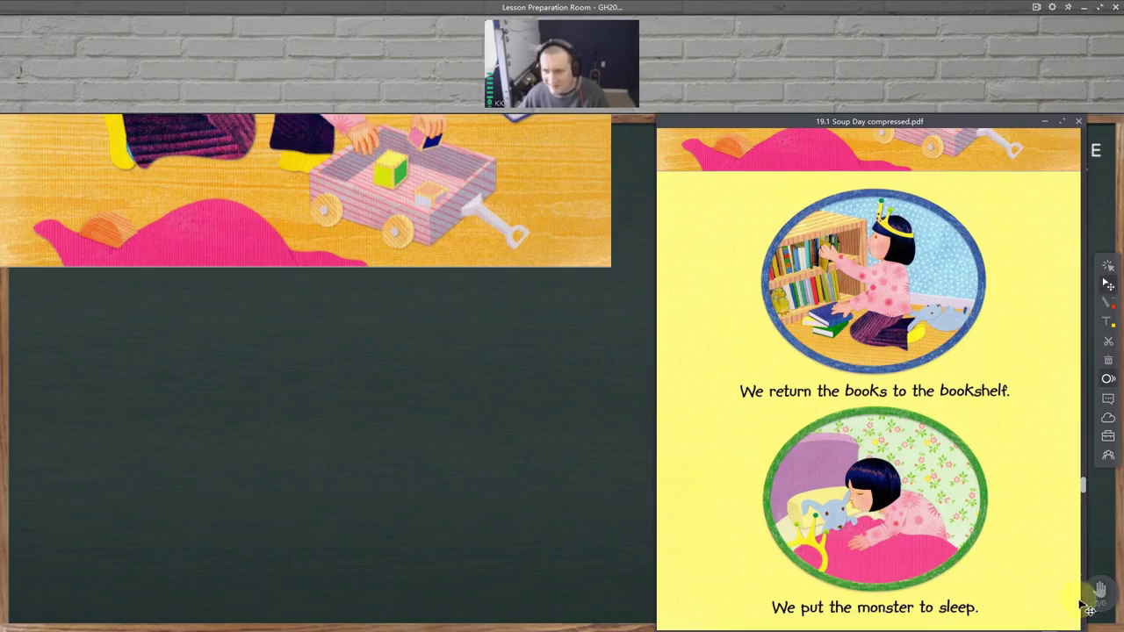
{"action": "scroll", "coordinate": [1038, 415], "scroll_direction": "down", "scroll_amount": 1}
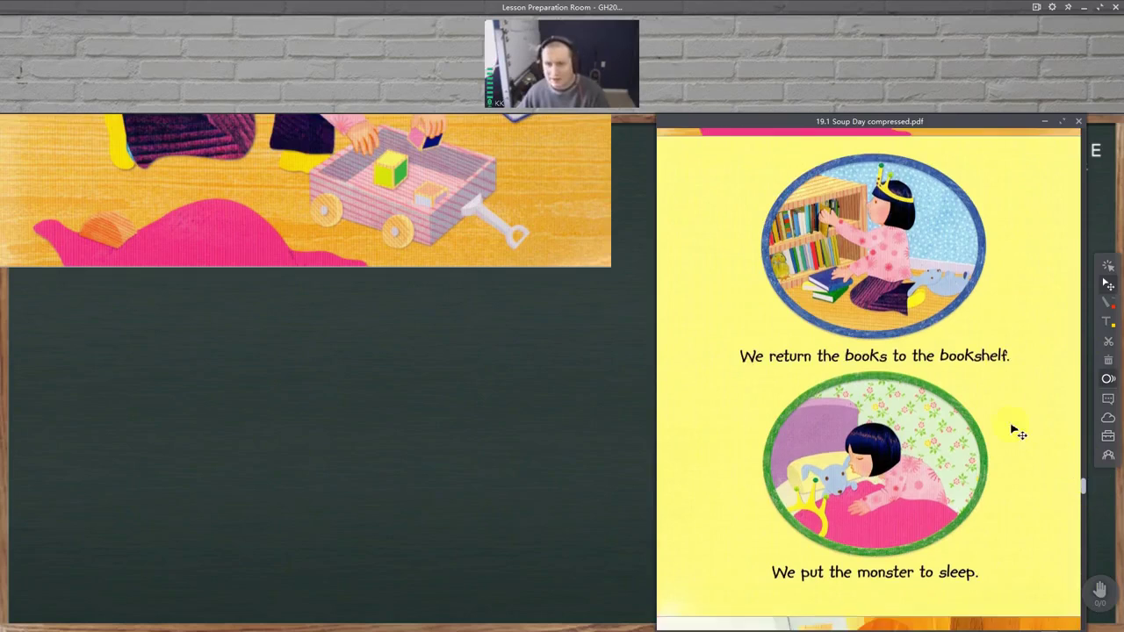
{"action": "scroll", "coordinate": [1016, 432], "scroll_direction": "up", "scroll_amount": 1}
{"action": "scroll", "coordinate": [1017, 432], "scroll_direction": "down", "scroll_amount": 1}
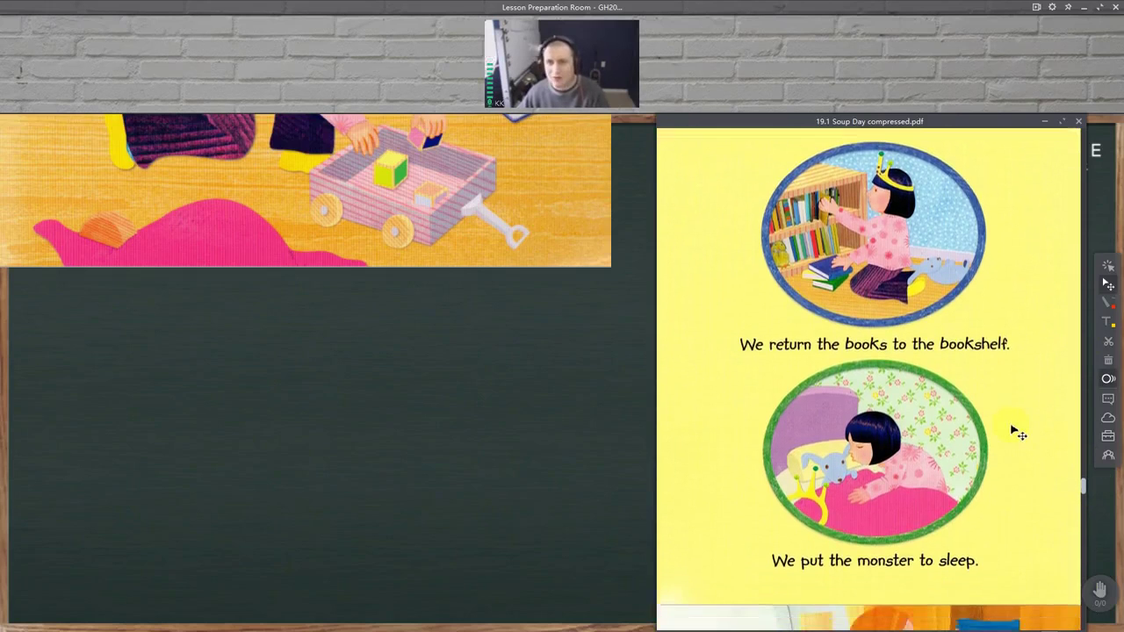
{"action": "scroll", "coordinate": [1017, 432], "scroll_direction": "up", "scroll_amount": 1}
{"action": "scroll", "coordinate": [1016, 432], "scroll_direction": "down", "scroll_amount": 1}
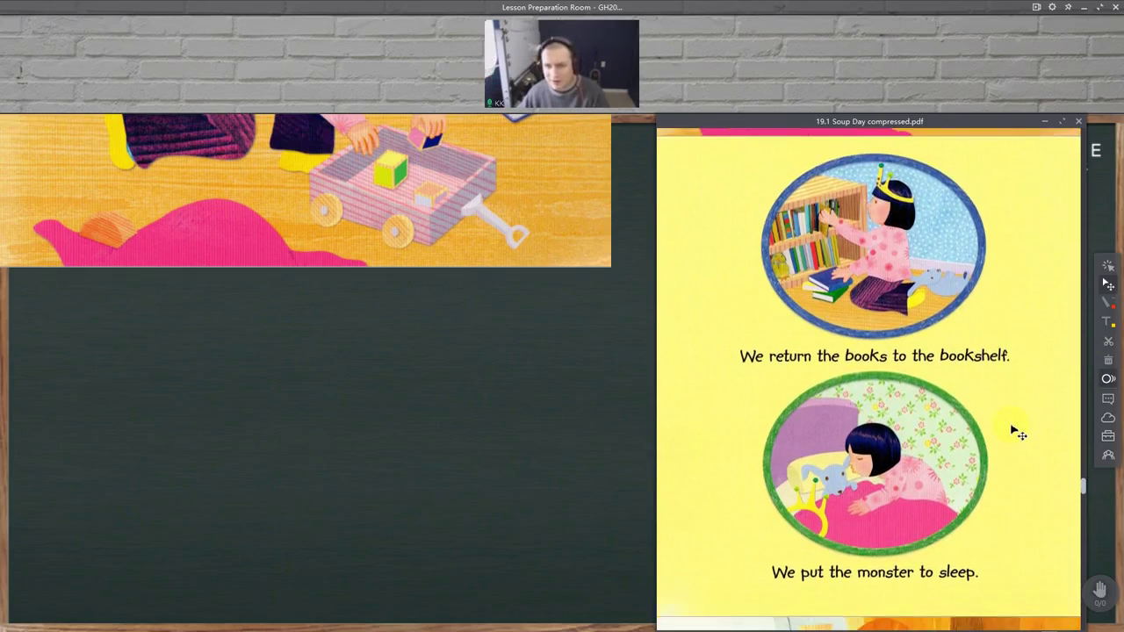
{"action": "scroll", "coordinate": [1017, 432], "scroll_direction": "up", "scroll_amount": 1}
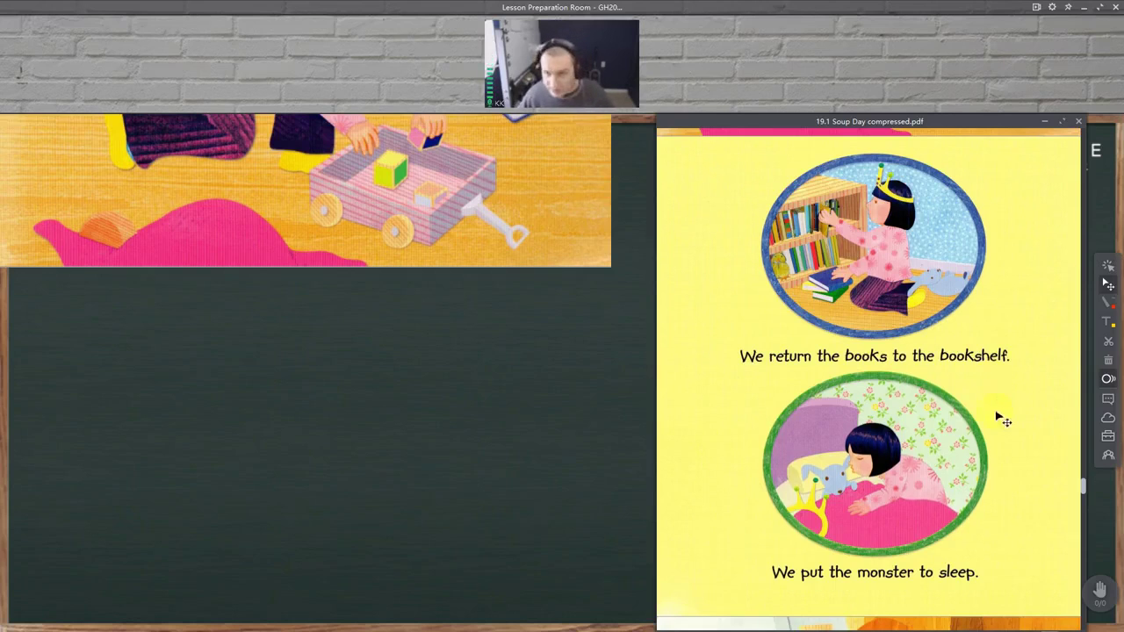
{"action": "key", "text": "F1"}
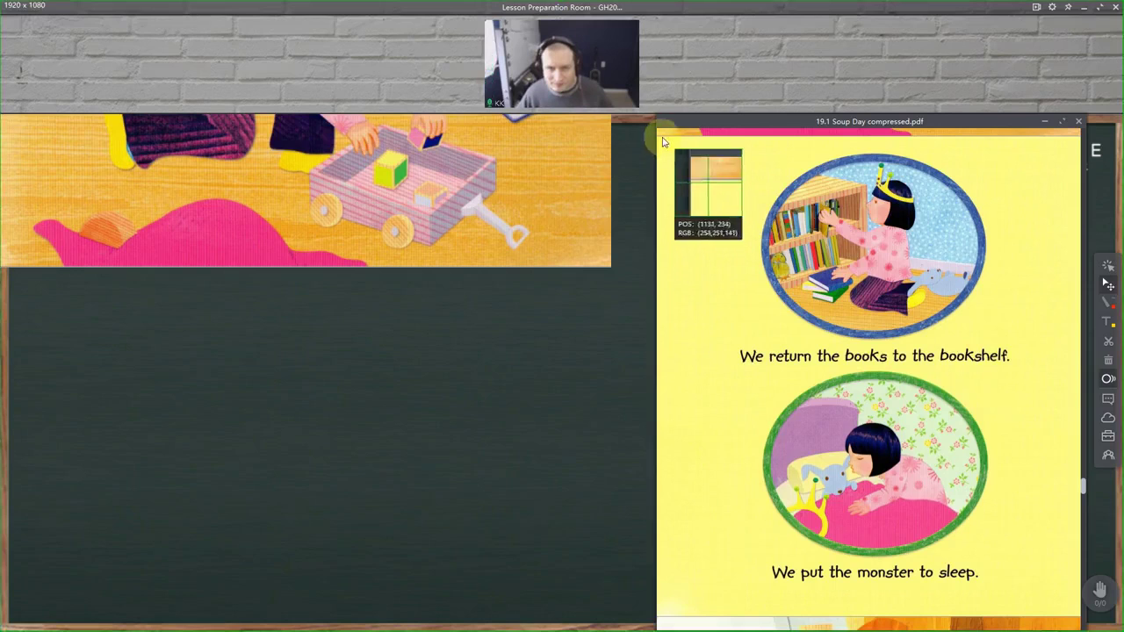
{"action": "left_click_drag", "start_coordinate": [658, 136], "coordinate": [1080, 617]}
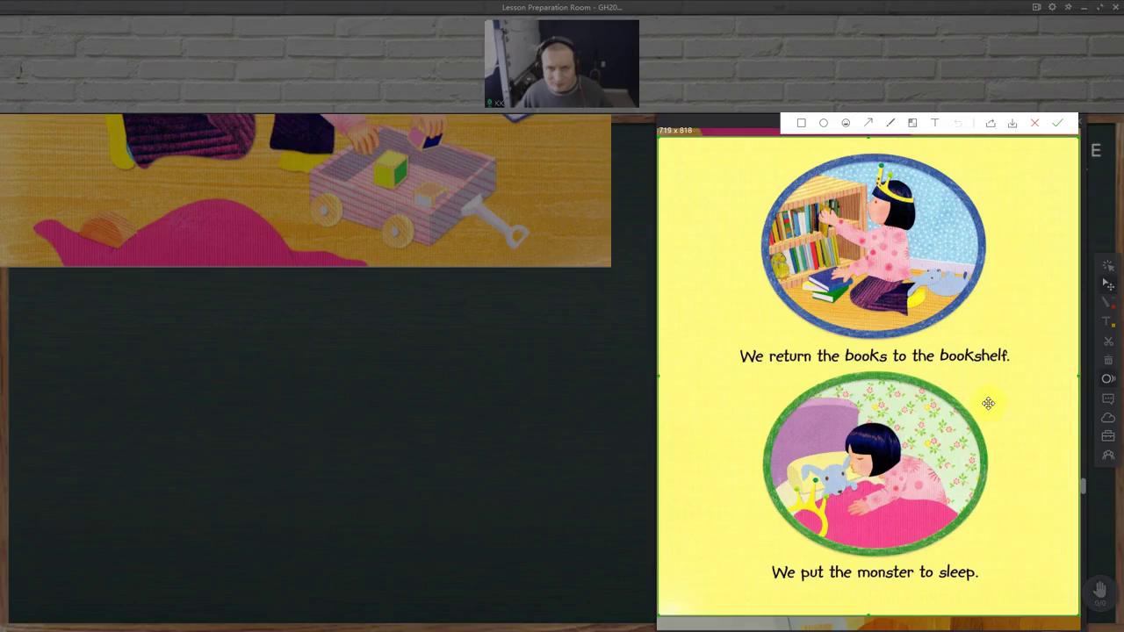
{"action": "right_click", "coordinate": [776, 193]}
{"action": "right_click", "coordinate": [764, 214]}
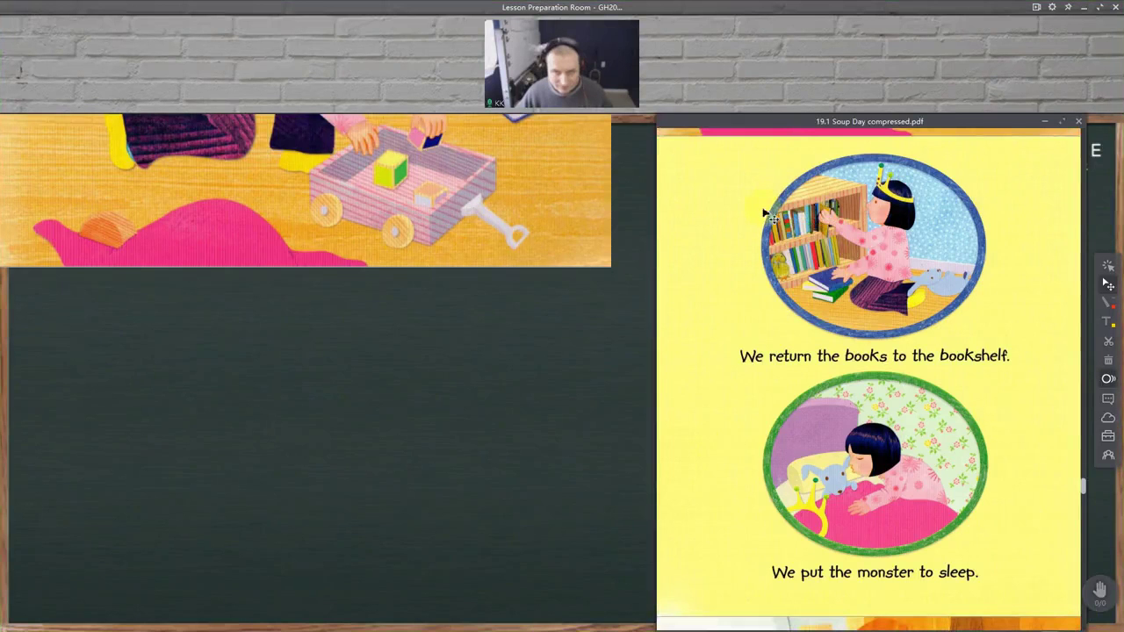
{"action": "key", "text": "ctrl+alt+a"}
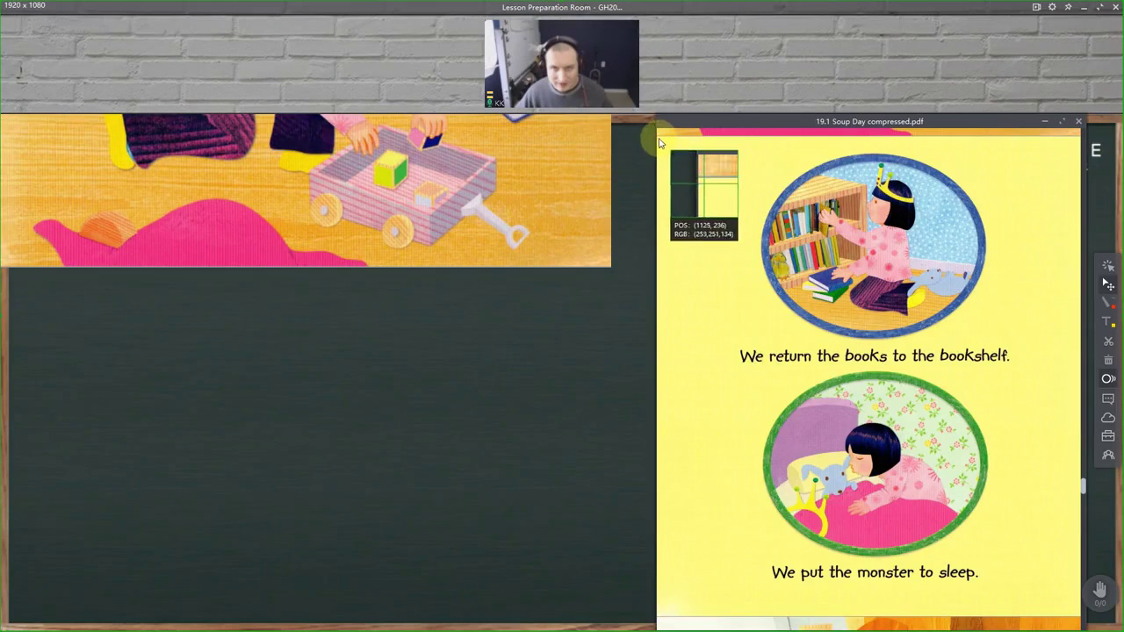
{"action": "mouse_move", "coordinate": [660, 142]}
{"action": "left_mouse_down"}
{"action": "mouse_move", "coordinate": [716, 187]}
{"action": "mouse_move", "coordinate": [1077, 597]}
{"action": "mouse_move", "coordinate": [1079, 618]}
{"action": "left_mouse_up"}
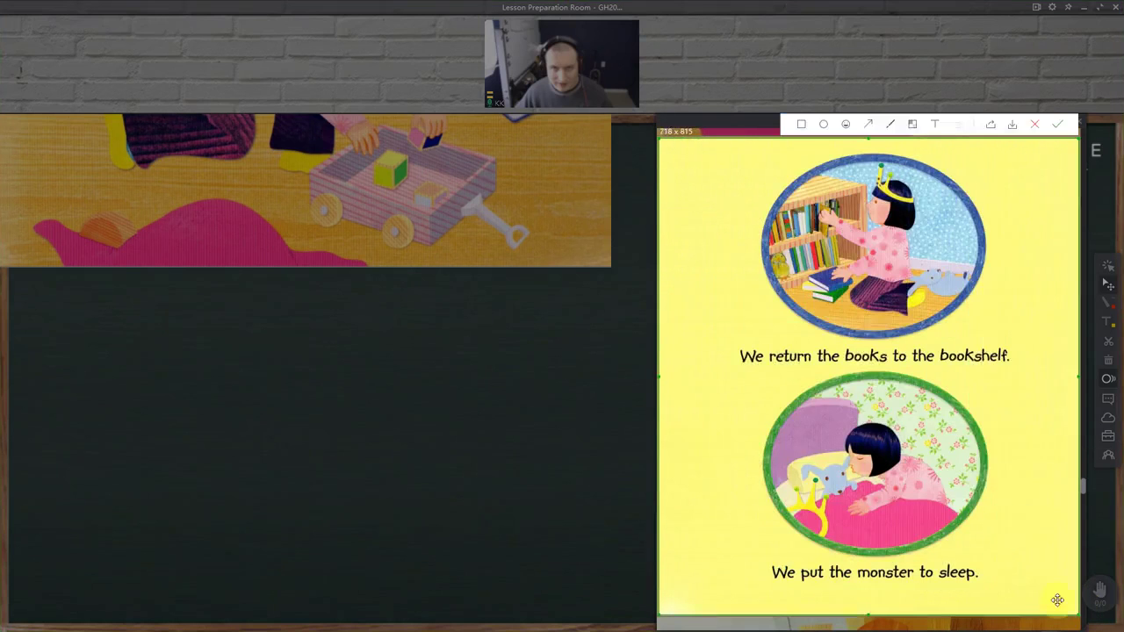
{"action": "right_click", "coordinate": [1057, 600]}
{"action": "right_click", "coordinate": [778, 478]}
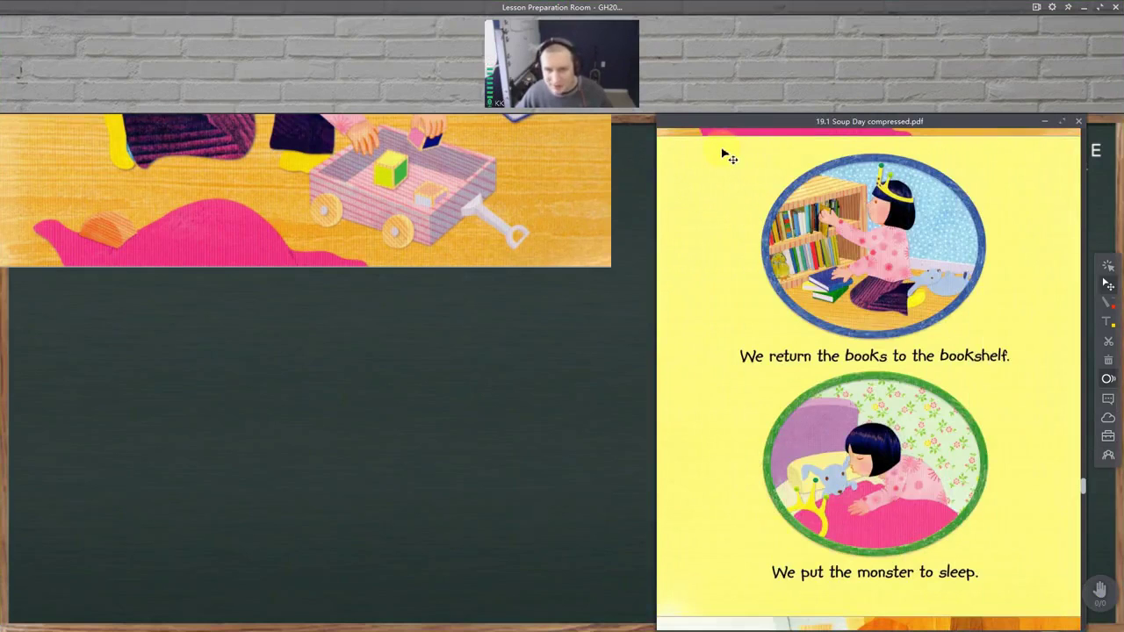
Step: Screenshot the whole bookshelf-and-monster PDF page and paste it onto the whiteboard
{"action": "key", "text": "F1"}
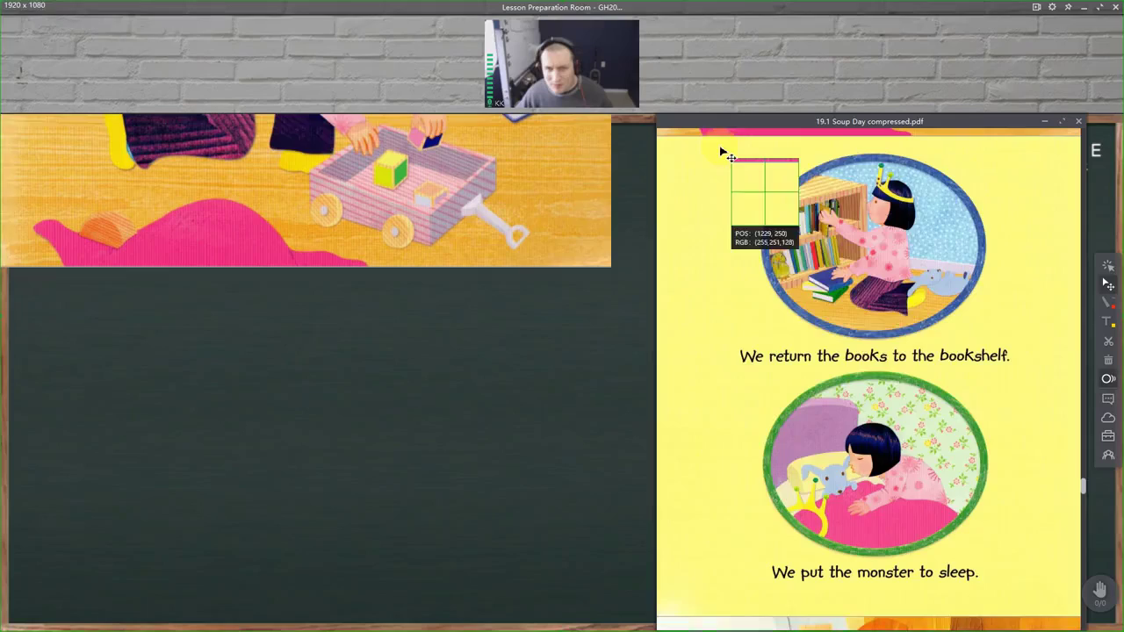
{"action": "mouse_move", "coordinate": [720, 151]}
{"action": "left_mouse_down"}
{"action": "mouse_move", "coordinate": [881, 343]}
{"action": "mouse_move", "coordinate": [1014, 597]}
{"action": "mouse_move", "coordinate": [1025, 599]}
{"action": "left_mouse_up"}
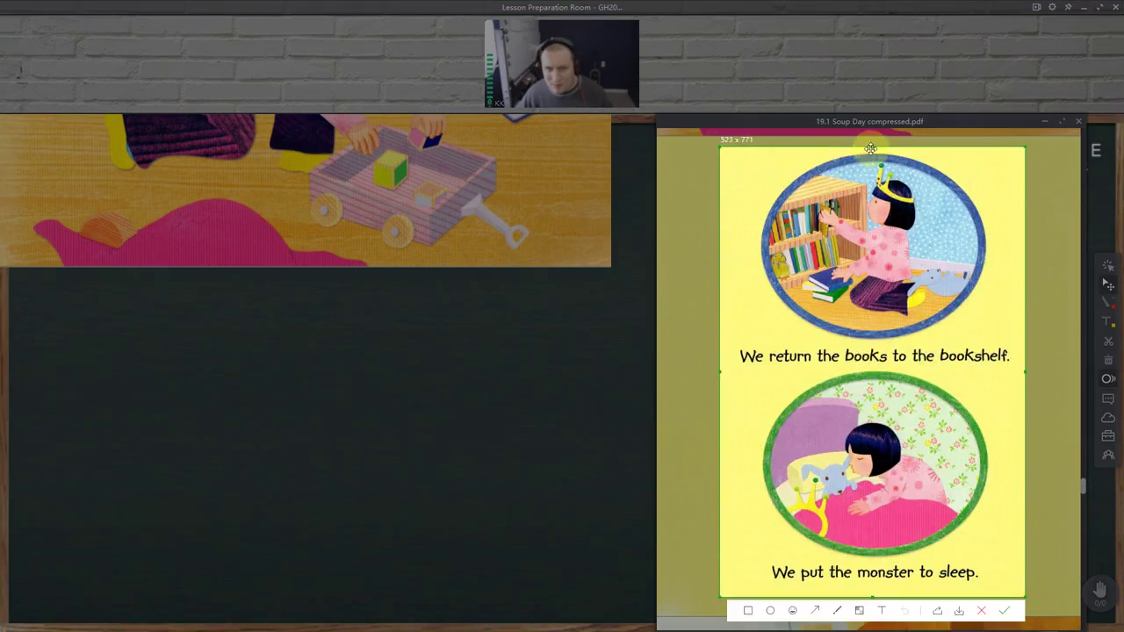
{"action": "left_click_drag", "start_coordinate": [870, 148], "coordinate": [872, 143]}
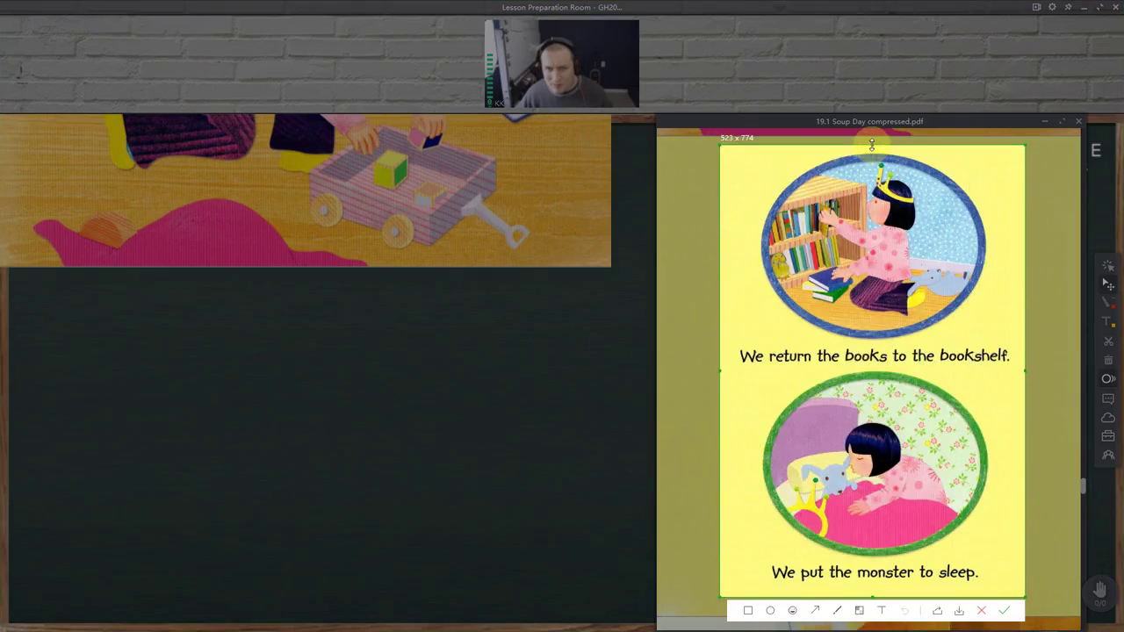
{"action": "double_click", "coordinate": [891, 322]}
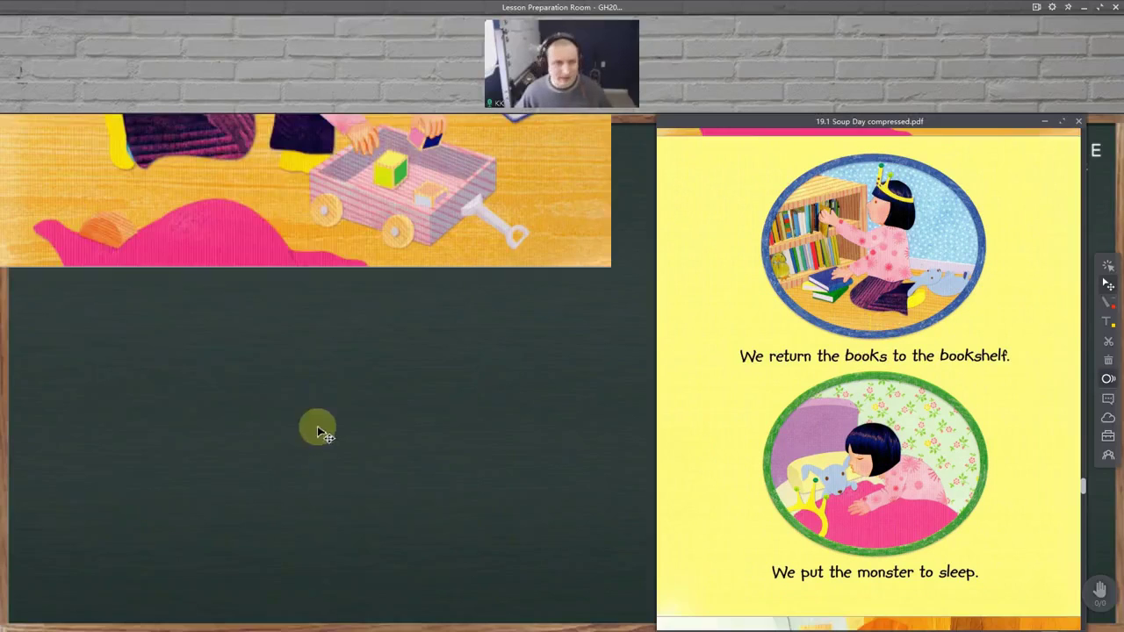
{"action": "key", "text": "ctrl+v"}
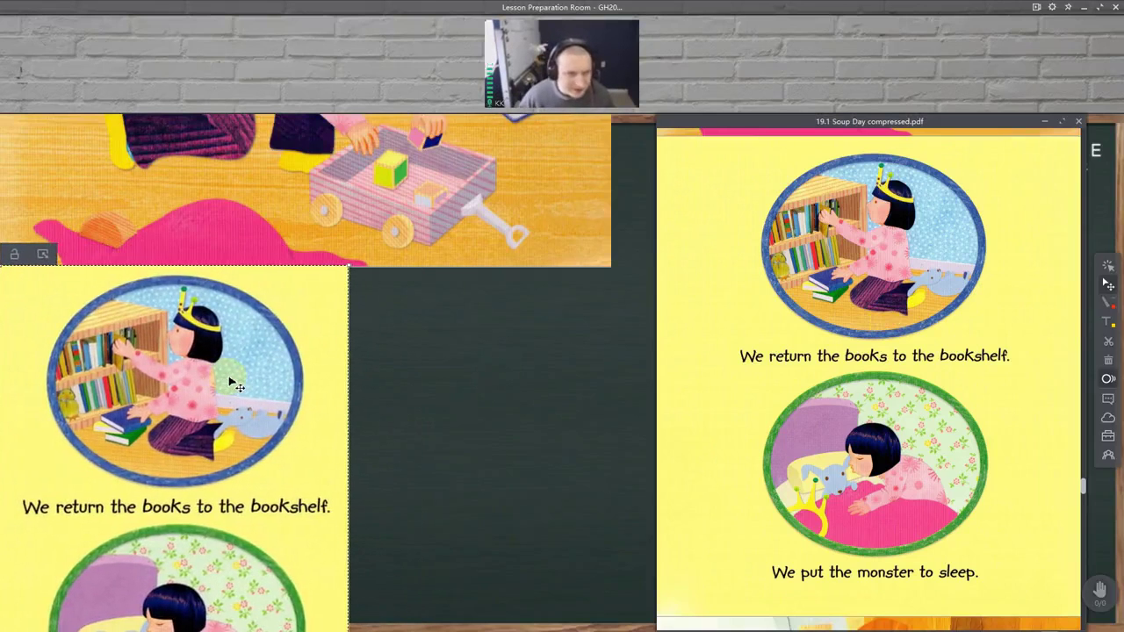
Step: Enlarge the pasted bookshelf page to the wagon picture's width and nudge it flush beneath it
{"action": "scroll", "coordinate": [439, 399], "scroll_direction": "down", "scroll_amount": 5}
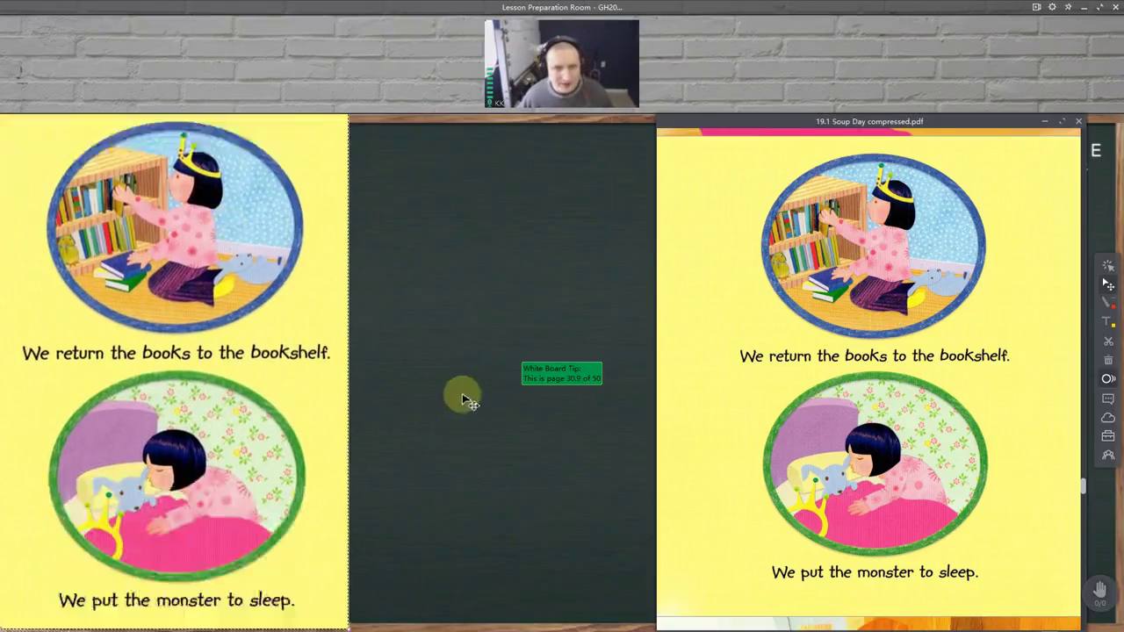
{"action": "left_click_drag", "start_coordinate": [350, 326], "coordinate": [560, 395]}
{"action": "scroll", "coordinate": [560, 395], "scroll_direction": "up", "scroll_amount": 4}
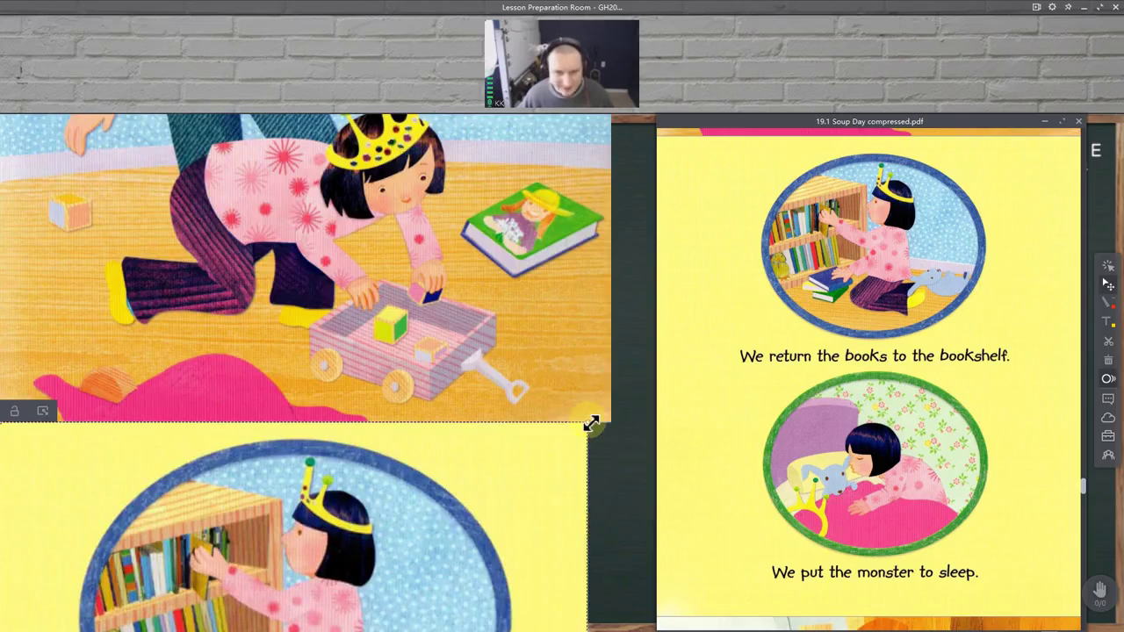
{"action": "left_click_drag", "start_coordinate": [591, 424], "coordinate": [612, 388]}
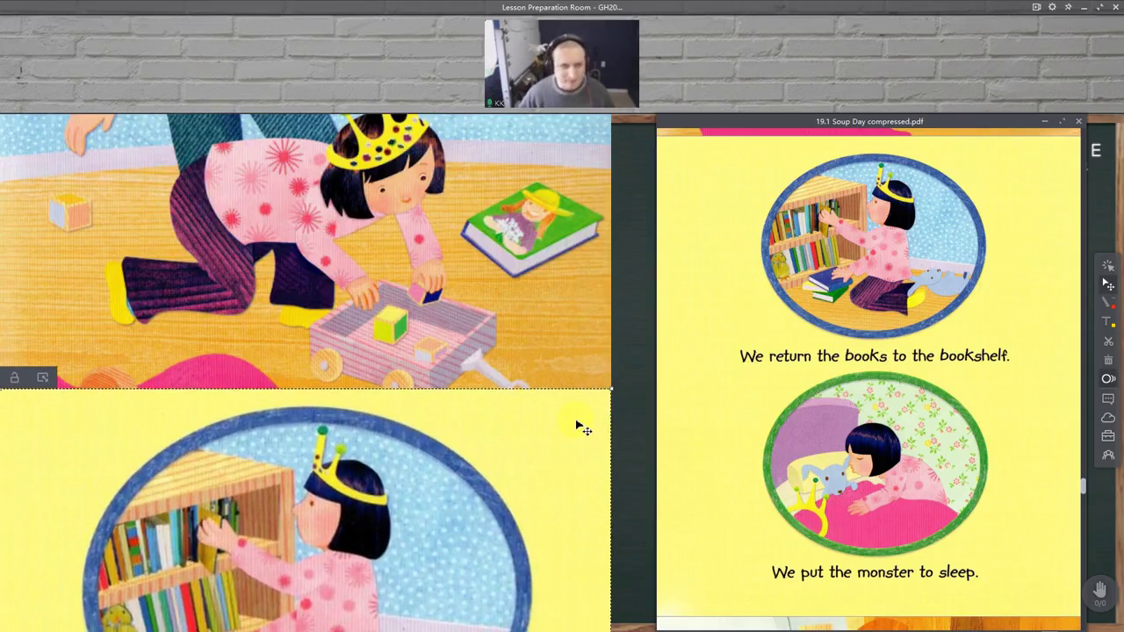
{"action": "key", "text": "Down"}
{"action": "key", "text": "Down"}
{"action": "key", "text": "Down"}
{"action": "key", "text": "Down"}
{"action": "key", "text": "Down"}
{"action": "key", "text": "Down"}
{"action": "key", "text": "Down"}
{"action": "key", "text": "Down"}
{"action": "key", "text": "Down"}
{"action": "key", "text": "Down"}
{"action": "key", "text": "Down"}
{"action": "key", "text": "Down"}
{"action": "key", "text": "Down"}
{"action": "key", "text": "Down"}
{"action": "key", "text": "Down"}
{"action": "key", "text": "Down"}
{"action": "key", "text": "Down"}
{"action": "key", "text": "Down"}
{"action": "key", "text": "Down"}
{"action": "key", "text": "Down"}
{"action": "key", "text": "Up"}
{"action": "key", "text": "Up"}
{"action": "key", "text": "Up"}
{"action": "key", "text": "Up"}
{"action": "key", "text": "Up"}
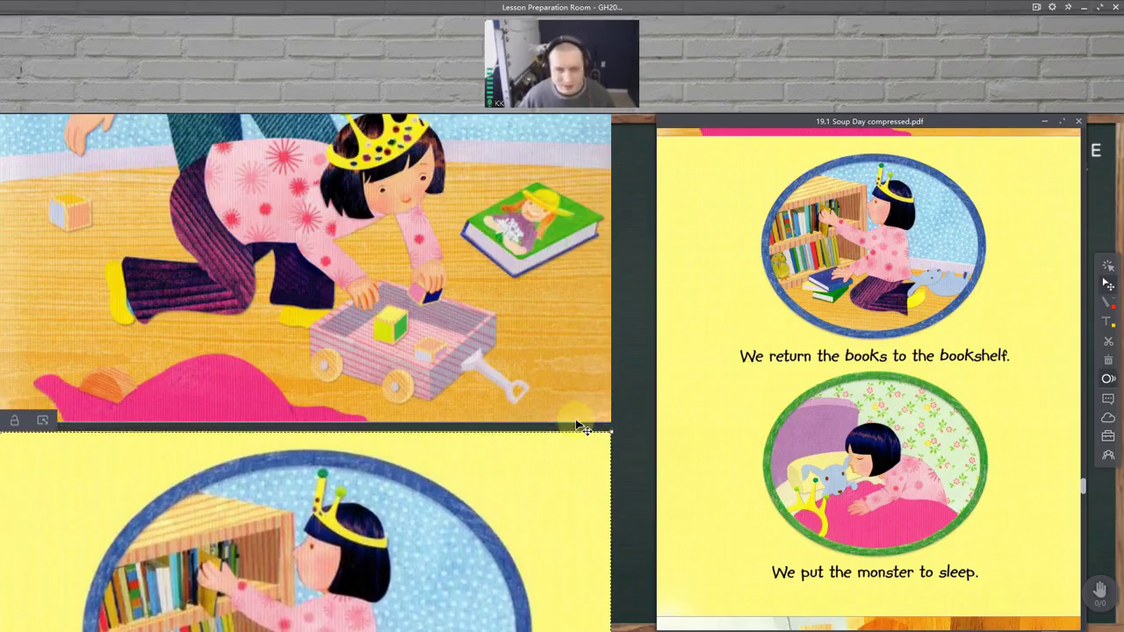
{"action": "key", "text": "Up"}
{"action": "key", "text": "Up"}
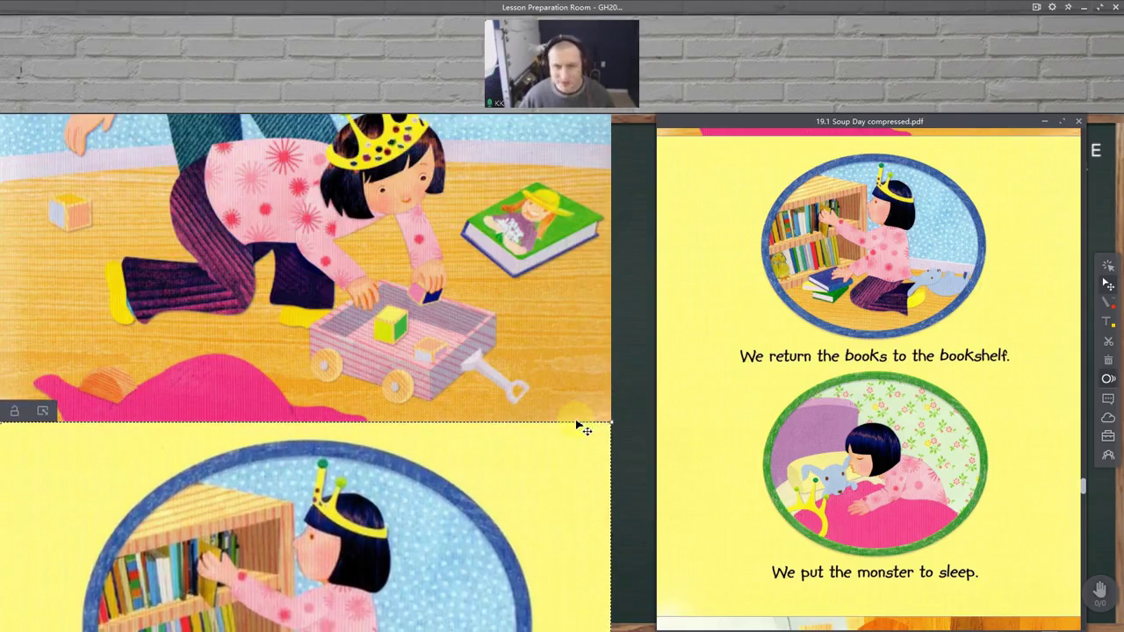
{"action": "left_click", "coordinate": [650, 364]}
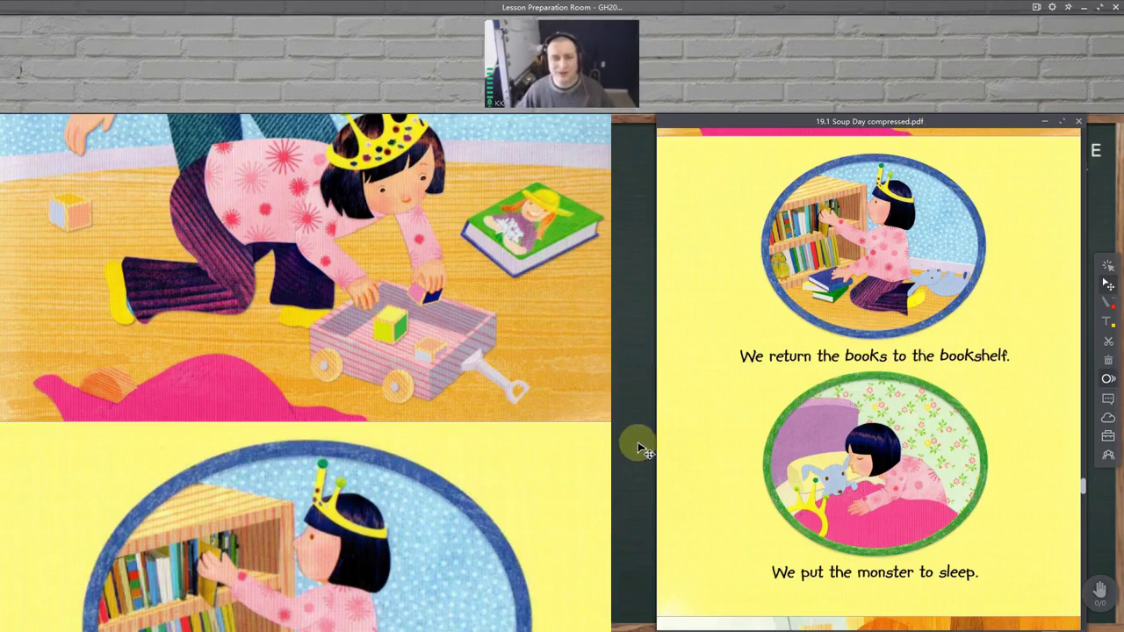
Step: Capture the bookshelf-and-monster PDF page again and place the copy under 'We put the monster to sleep.'
{"action": "scroll", "coordinate": [640, 449], "scroll_direction": "down", "scroll_amount": 10}
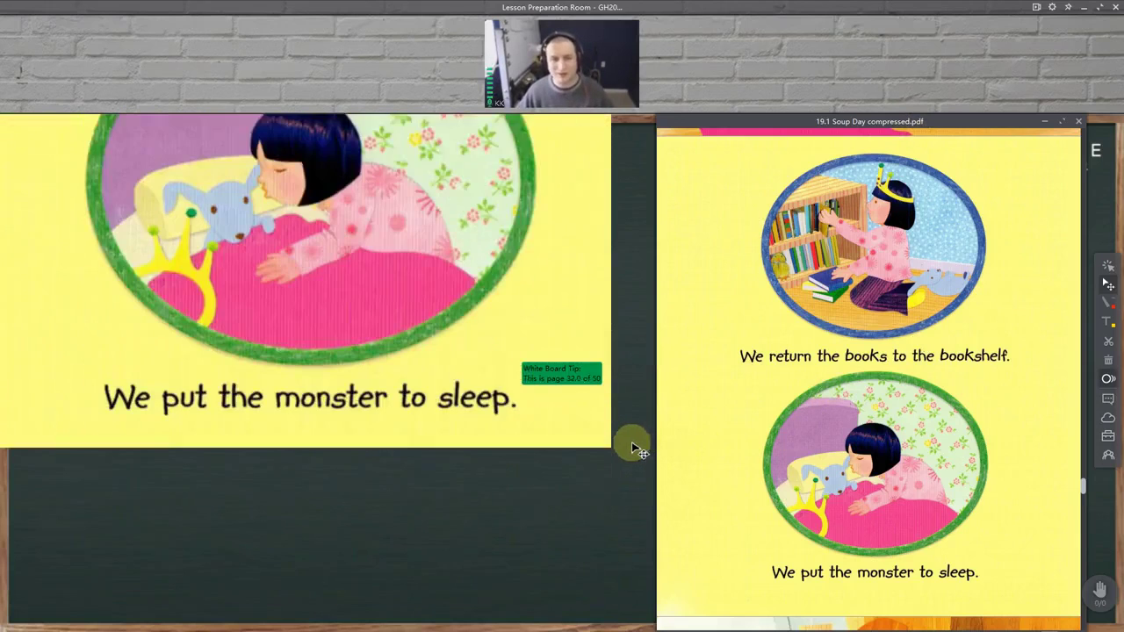
{"action": "scroll", "coordinate": [637, 449], "scroll_direction": "down", "scroll_amount": 5}
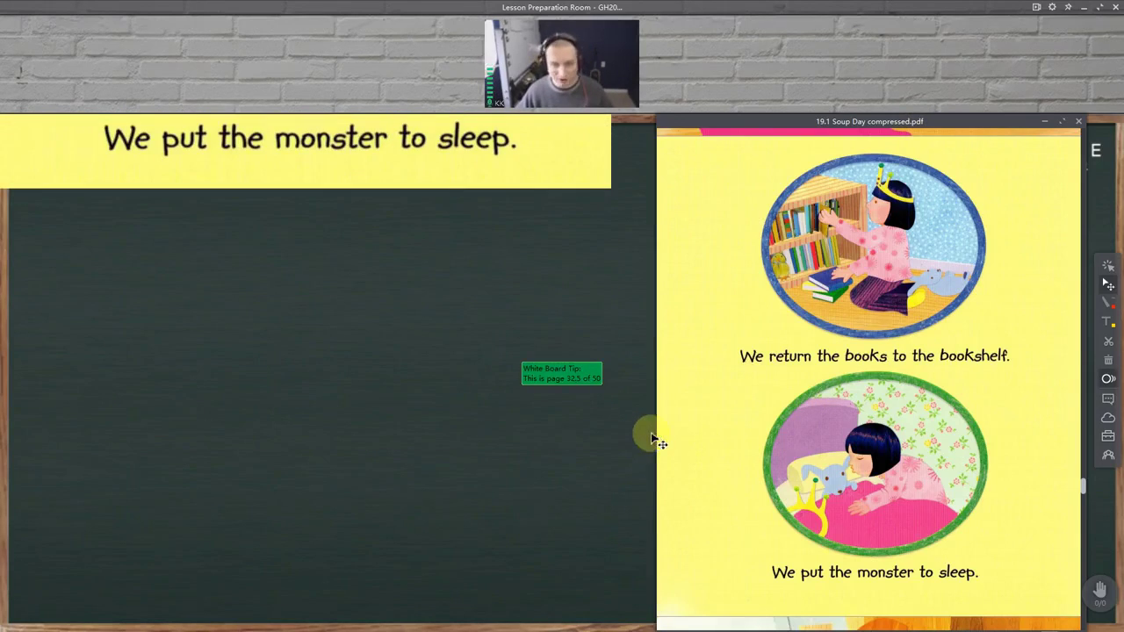
{"action": "key", "text": "F1"}
{"action": "left_click_drag", "start_coordinate": [726, 144], "coordinate": [1022, 605]}
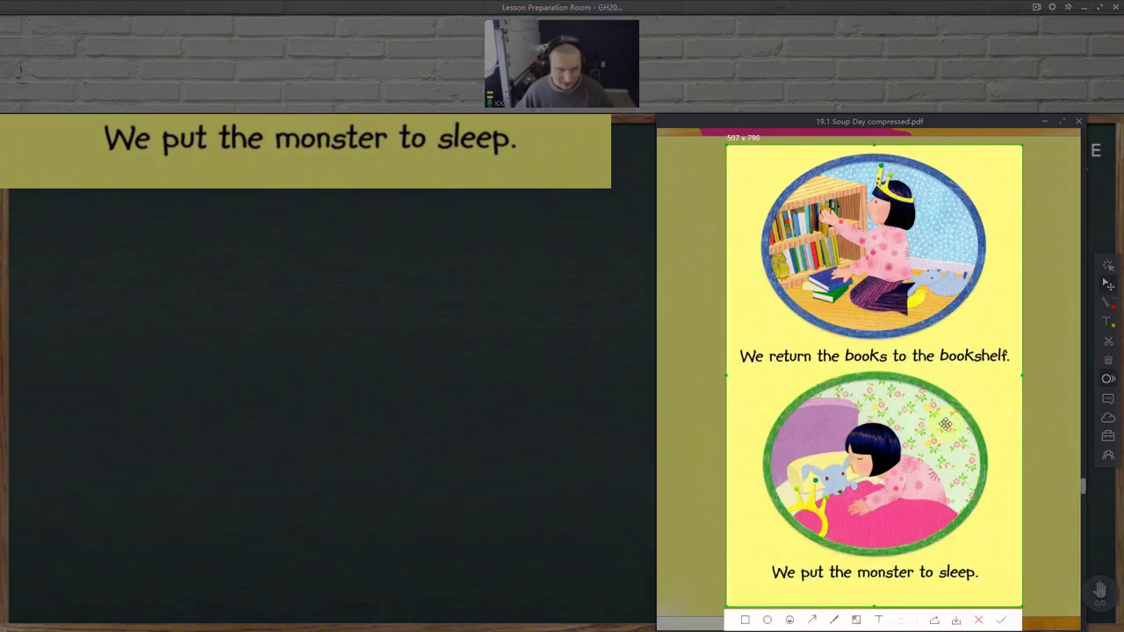
{"action": "key", "text": "Return"}
{"action": "key", "text": "ctrl+v"}
{"action": "left_click_drag", "start_coordinate": [306, 284], "coordinate": [214, 361]}
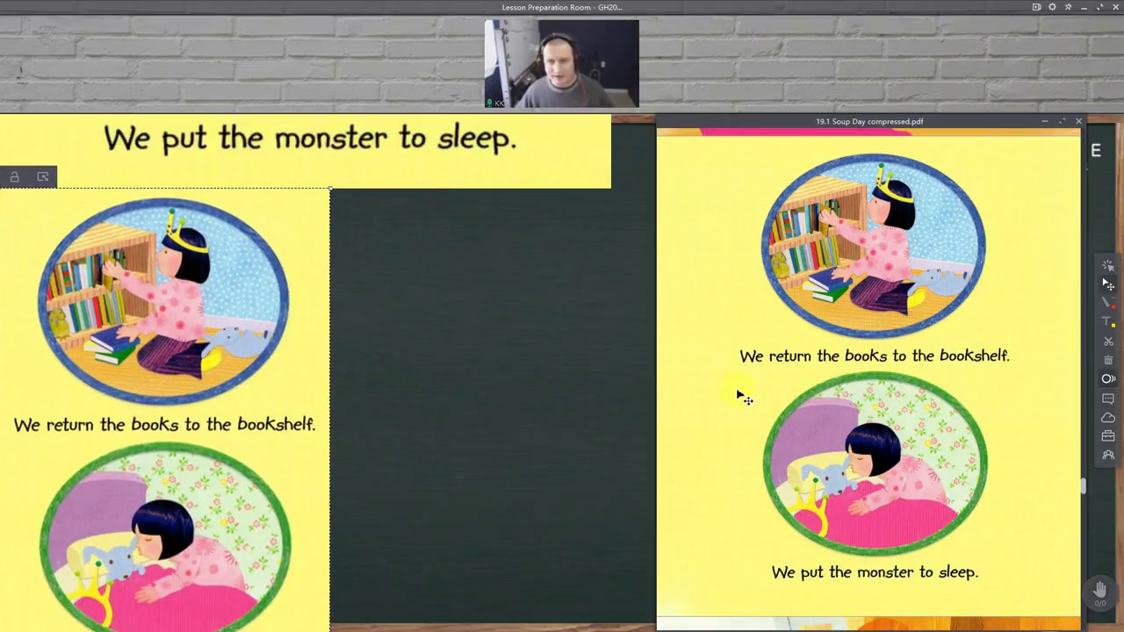
Step: Capture the 'We return the books to the bookshelf.' caption from the PDF and paste the strip onto the board
{"action": "key", "text": "F1"}
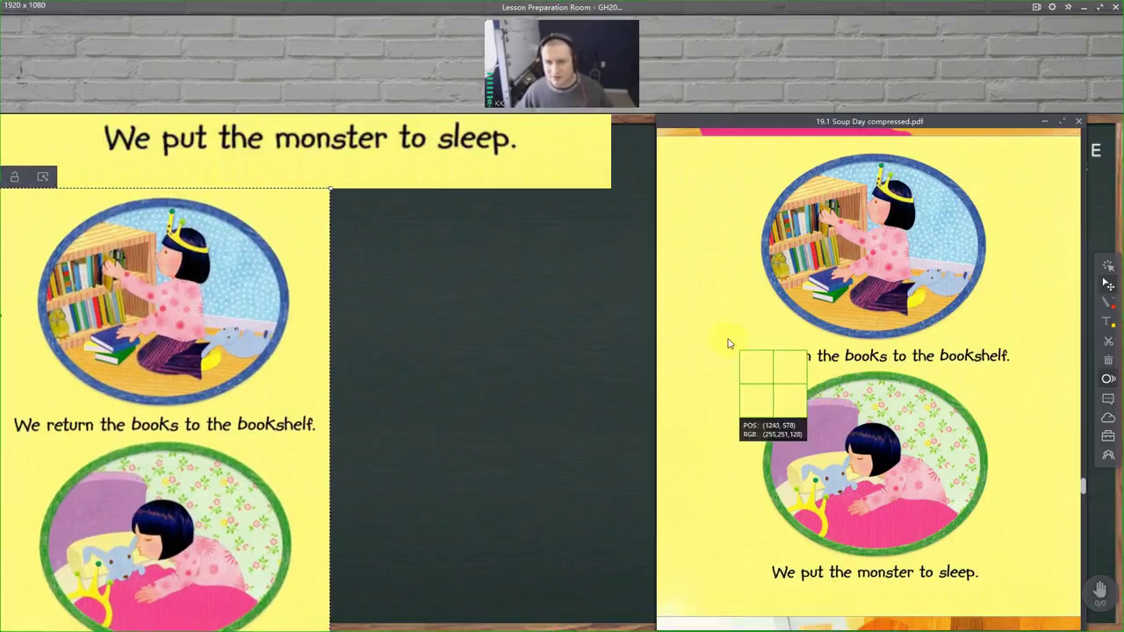
{"action": "left_click_drag", "start_coordinate": [728, 340], "coordinate": [1007, 370]}
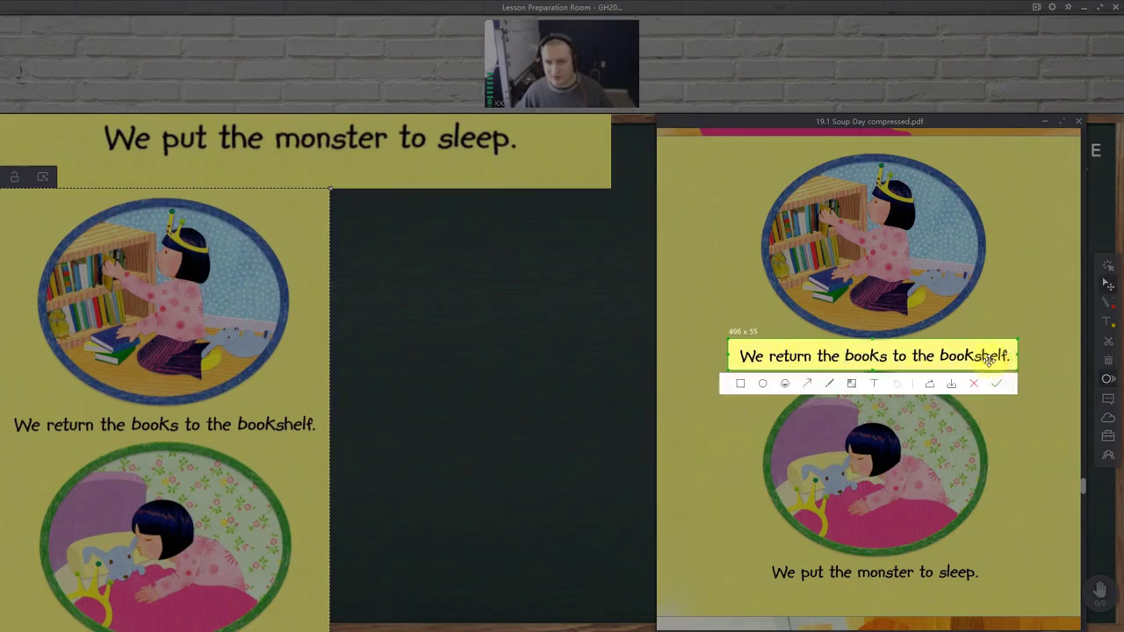
{"action": "key", "text": "ctrl+c"}
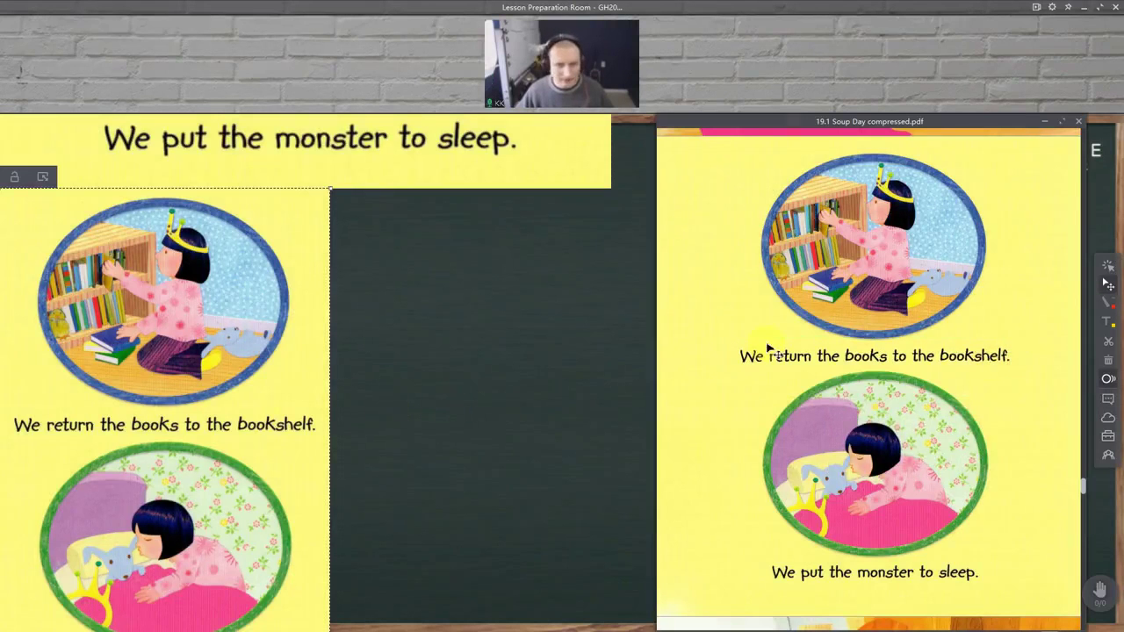
{"action": "key", "text": "F1"}
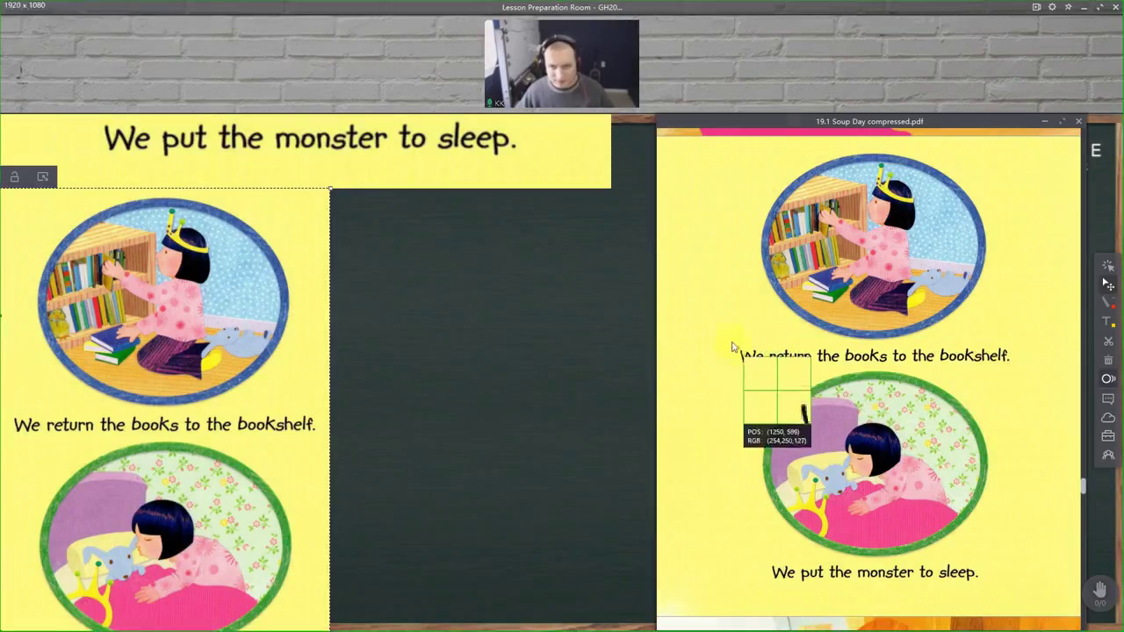
{"action": "left_click_drag", "start_coordinate": [733, 342], "coordinate": [1017, 367]}
{"action": "double_click", "coordinate": [989, 360]}
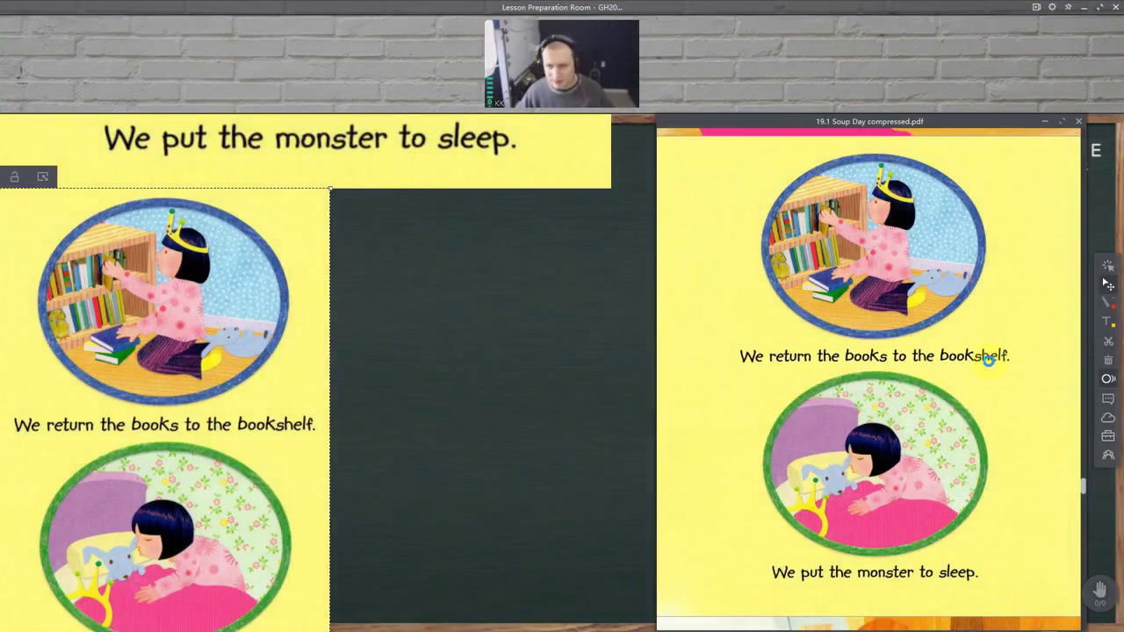
{"action": "left_click", "coordinate": [506, 374]}
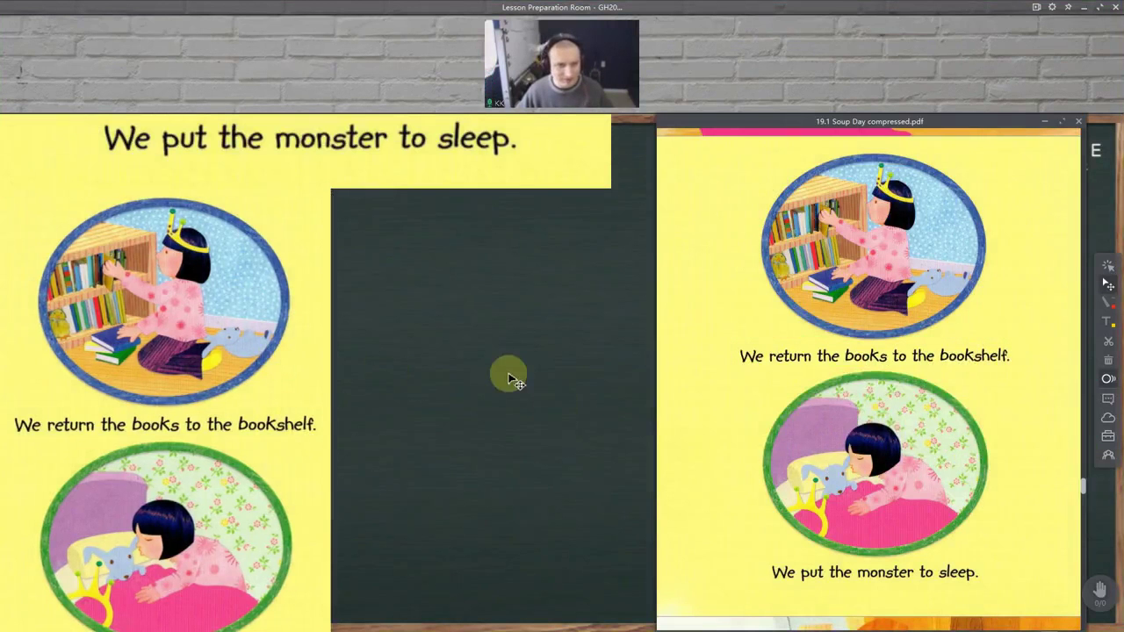
{"action": "key", "text": "ctrl+v"}
{"action": "left_click_drag", "start_coordinate": [384, 176], "coordinate": [367, 137]}
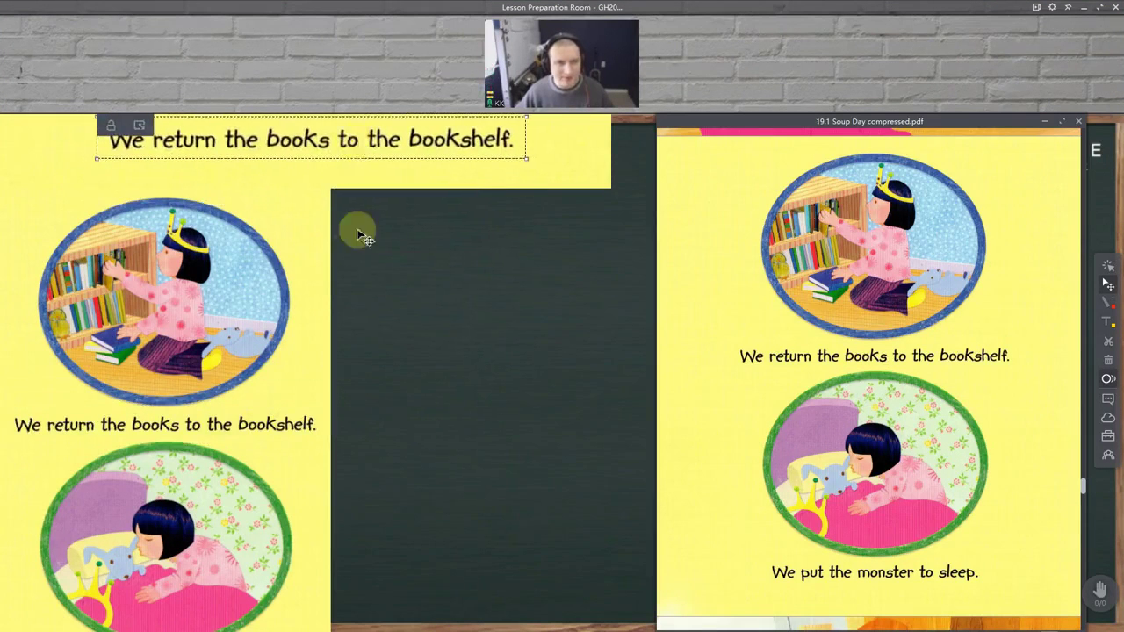
Step: Move the sentence strip onto the enlarged page's bookshelf caption and resize it to match the printed line
{"action": "scroll", "coordinate": [362, 236], "scroll_direction": "up", "scroll_amount": 5}
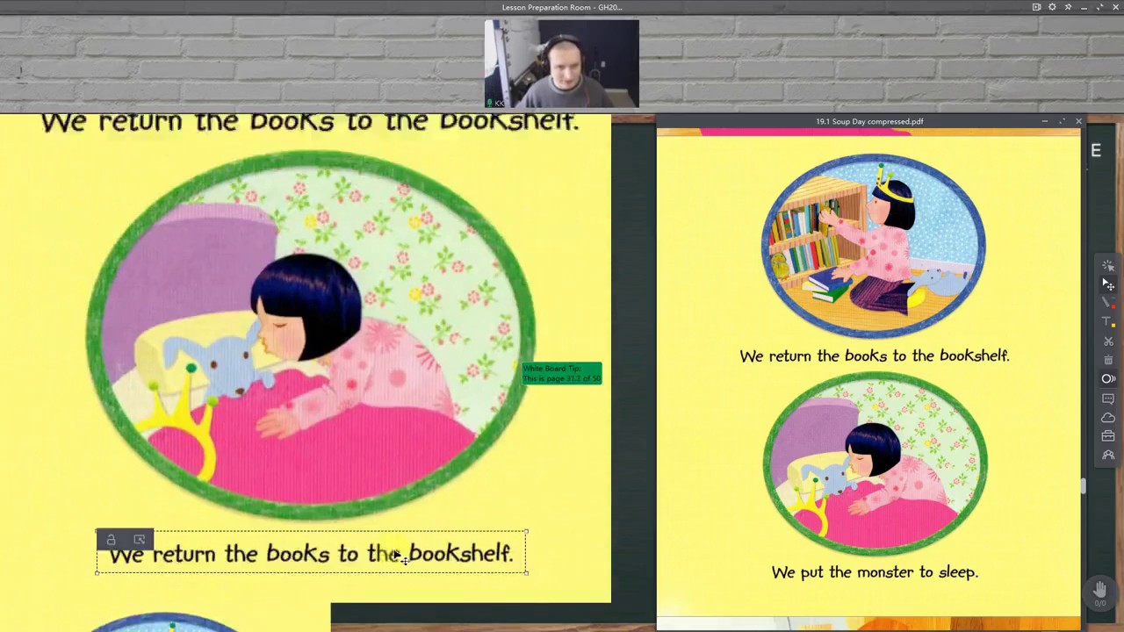
{"action": "scroll", "coordinate": [397, 555], "scroll_direction": "down", "scroll_amount": 1}
{"action": "left_click_drag", "start_coordinate": [409, 519], "coordinate": [351, 214]}
{"action": "scroll", "coordinate": [340, 373], "scroll_direction": "up", "scroll_amount": 3}
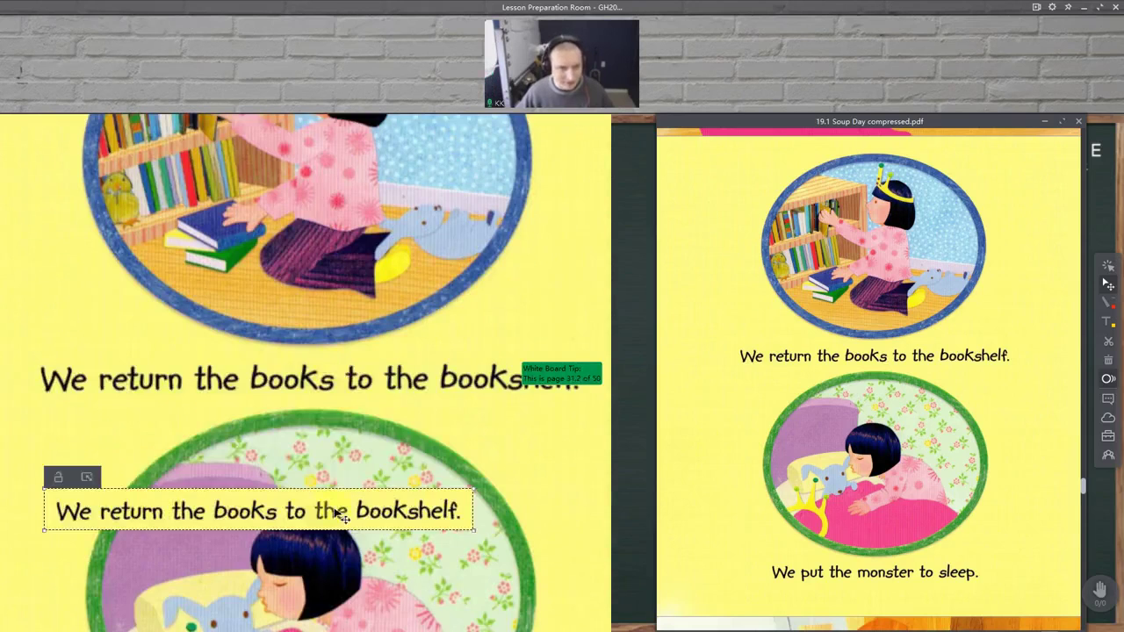
{"action": "left_click_drag", "start_coordinate": [340, 516], "coordinate": [293, 384]}
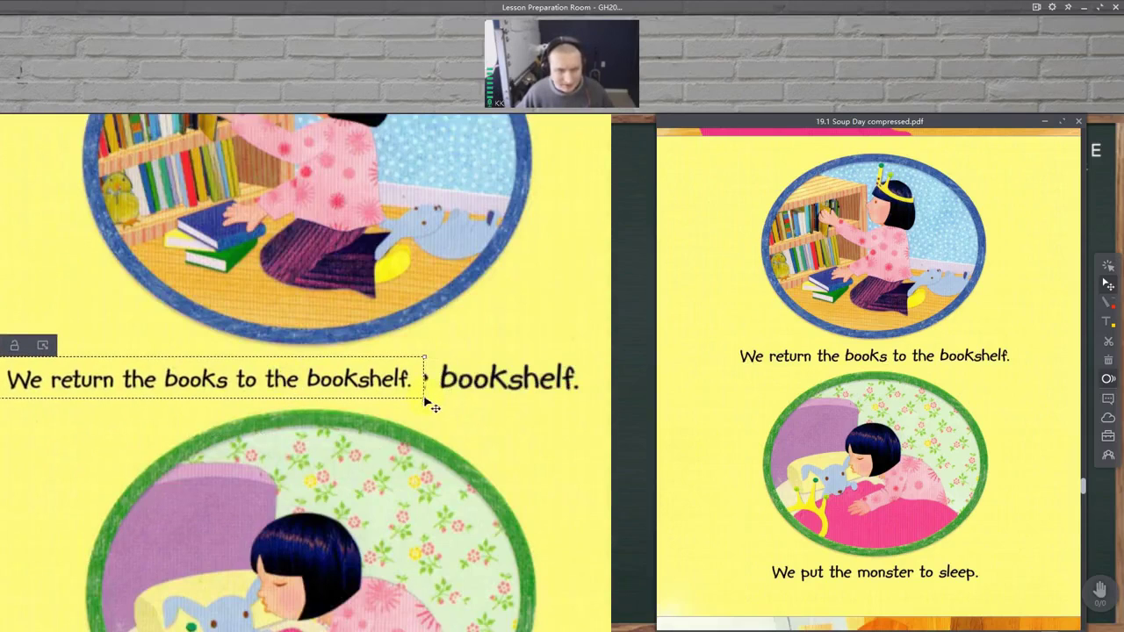
{"action": "left_click_drag", "start_coordinate": [425, 401], "coordinate": [461, 400]}
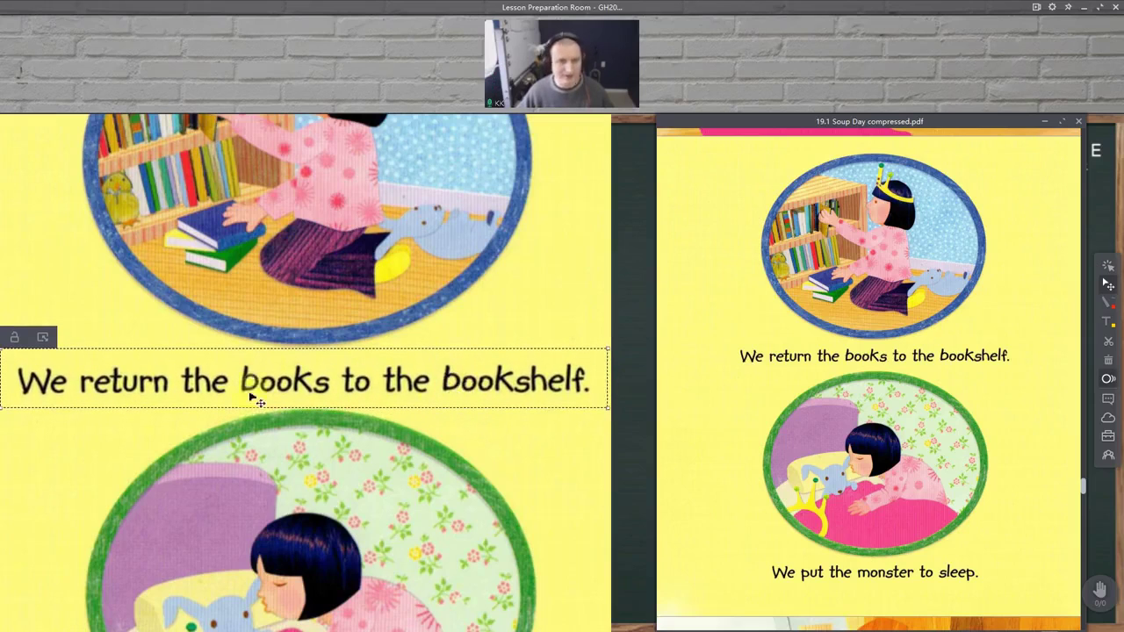
{"action": "mouse_move", "coordinate": [101, 386]}
{"action": "left_mouse_down"}
{"action": "mouse_move", "coordinate": [193, 378]}
{"action": "mouse_move", "coordinate": [92, 381]}
{"action": "left_mouse_up"}
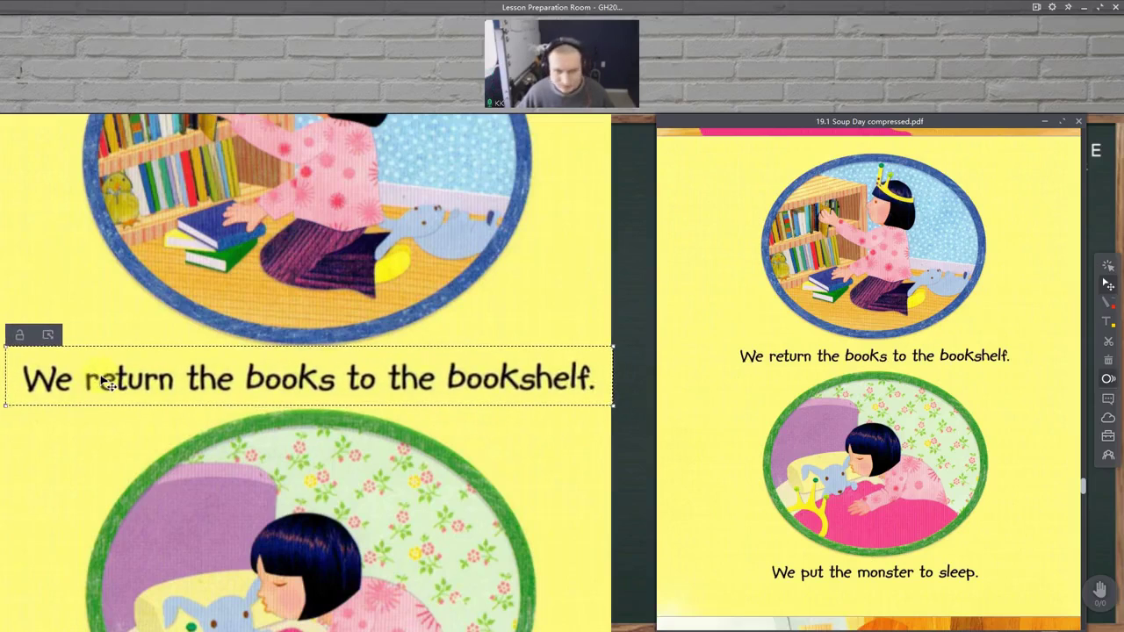